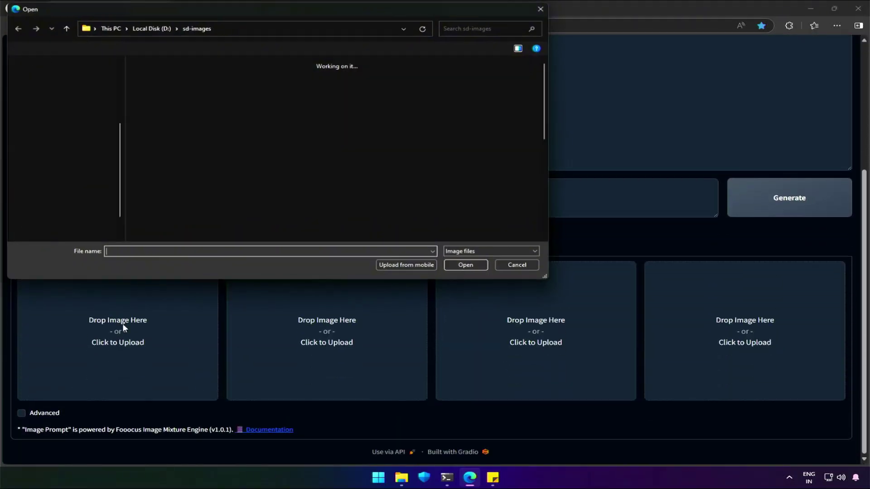
pyautogui.scroll(-3, 412, 178)
# Load the testing-roop photo into the first image prompt with PyraCanny guidance to get two portraits
pyautogui.click(502, 168)
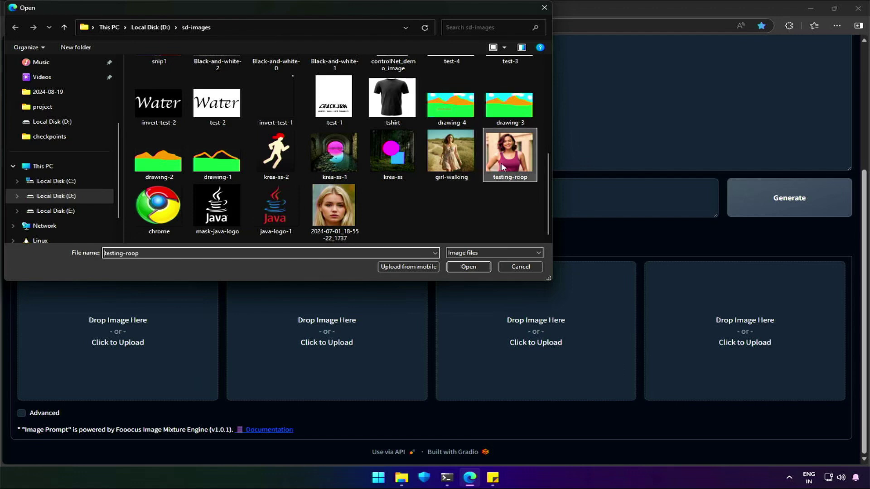
pyautogui.doubleClick(502, 168)
pyautogui.click(43, 414)
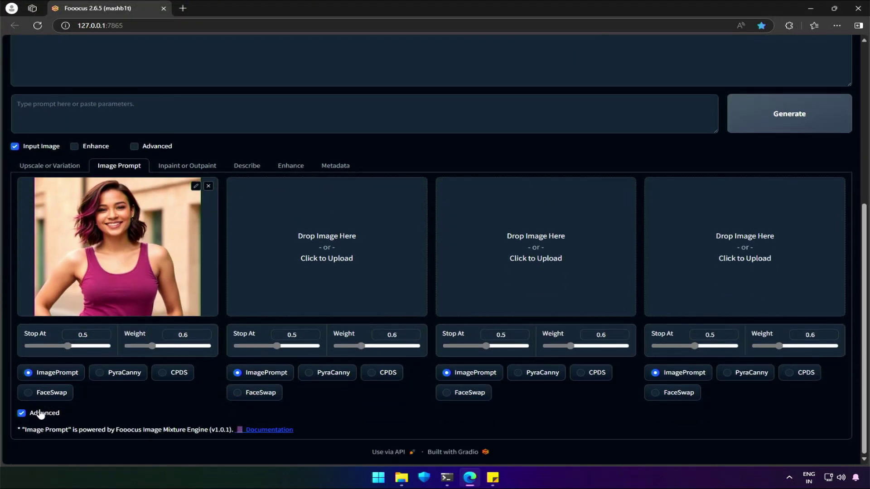
pyautogui.click(103, 374)
pyautogui.scroll(3, 103, 374)
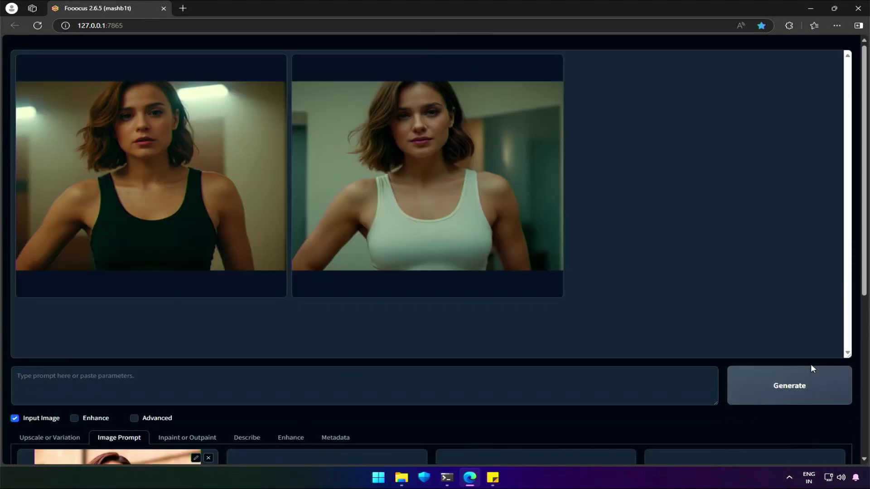
pyautogui.scroll(-4, 811, 368)
pyautogui.scroll(4, 812, 368)
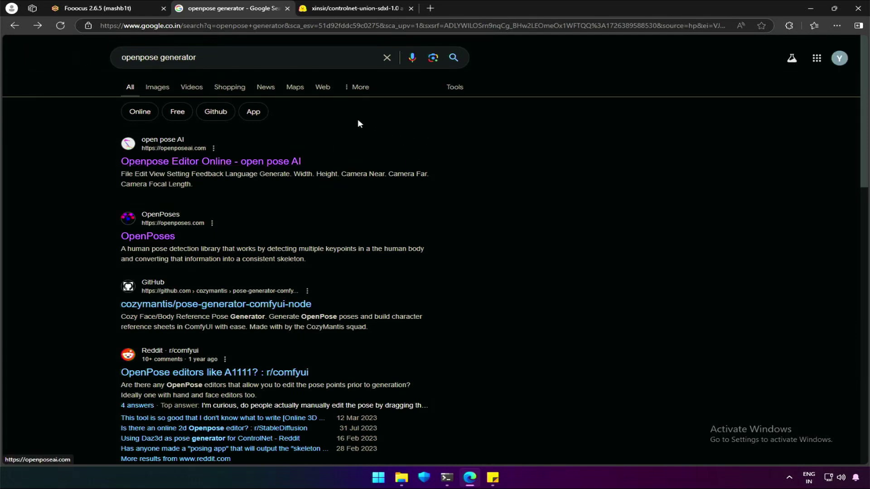
# Open the 'Openpose Editor Online - open pose AI' result for the openpose generator search
pyautogui.moveTo(207, 57); pyautogui.dragTo(116, 59)
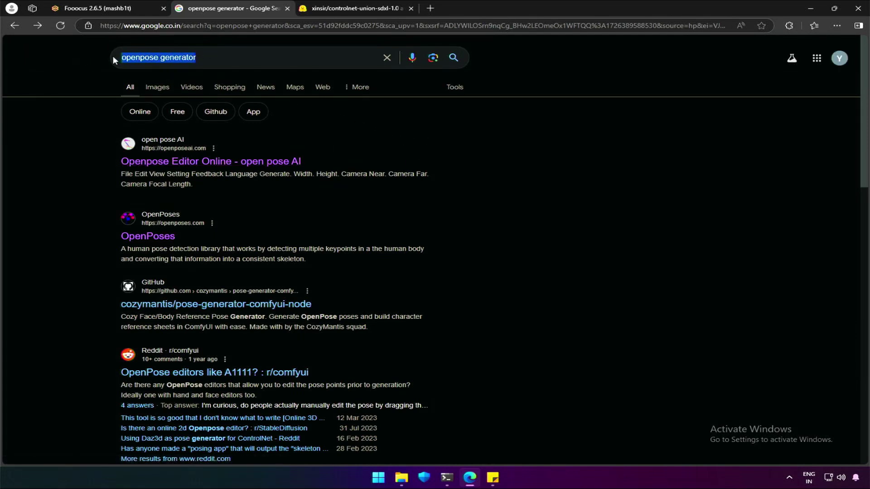
pyautogui.click(92, 152)
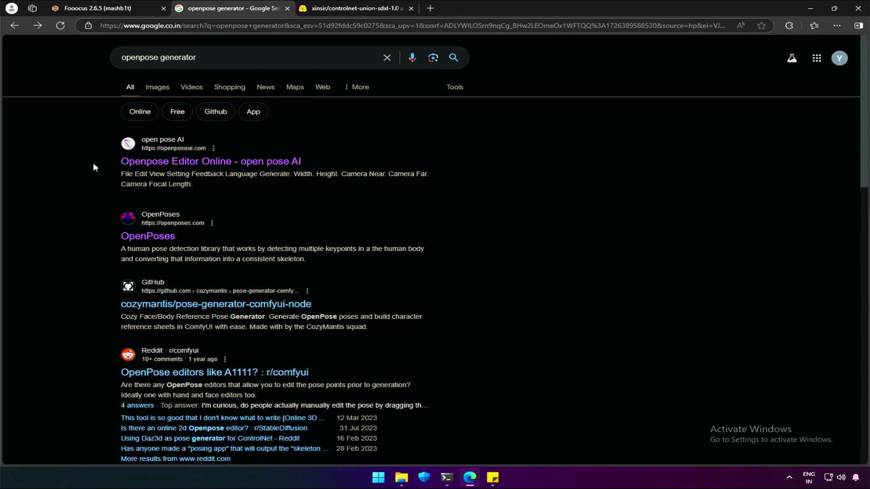
pyautogui.click(176, 166)
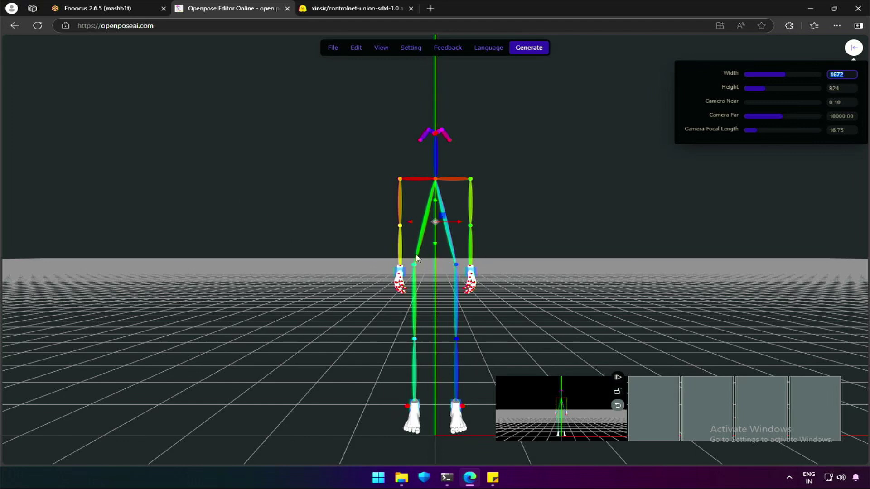
# Set the canvas width and height to 512
pyautogui.click(847, 74)
pyautogui.doubleClick(846, 75)
pyautogui.write('512')
pyautogui.doubleClick(844, 89)
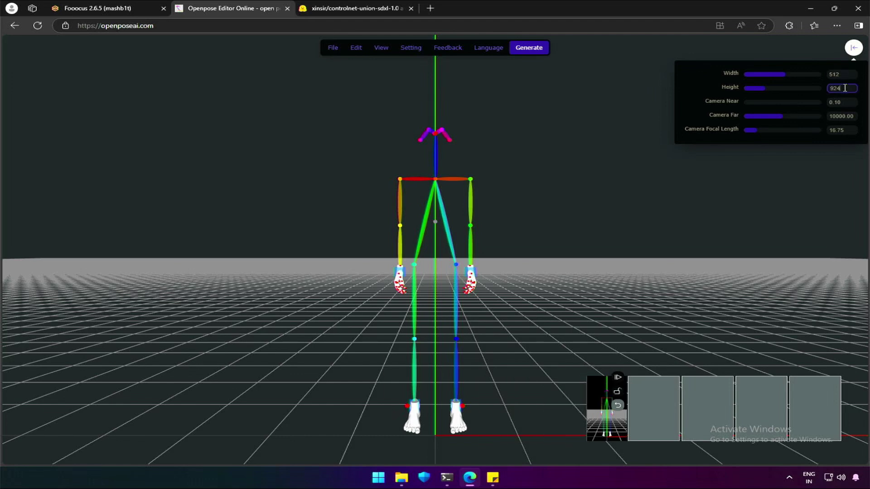
pyautogui.write('512')
pyautogui.click(809, 157)
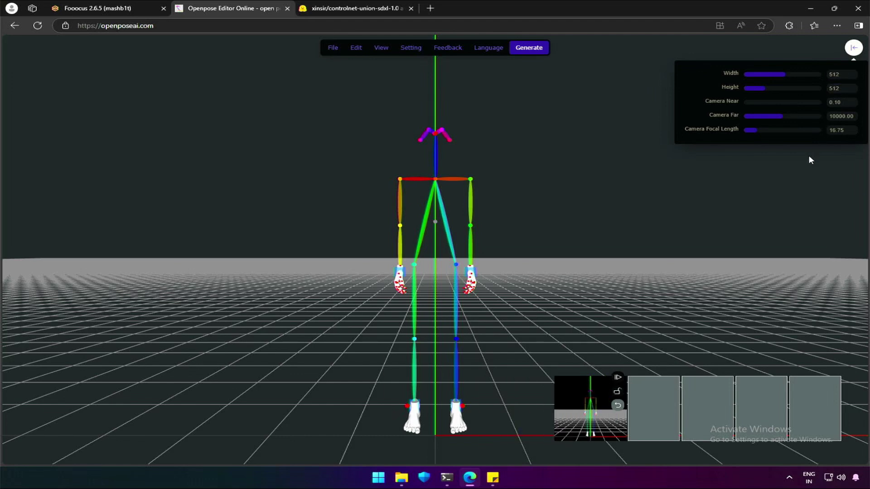
# Adjust the camera to near 120.69, far 6666.73 and focal length 18.68
pyautogui.click(746, 101)
pyautogui.click(751, 131)
pyautogui.moveTo(750, 130); pyautogui.dragTo(758, 131)
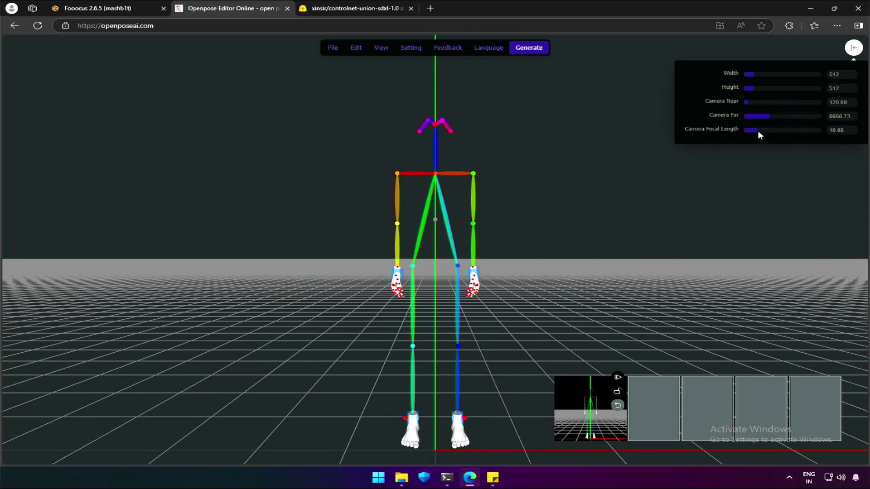
# Apply File > Set Random Pose to the skeleton and orbit to a front view
pyautogui.click(337, 48)
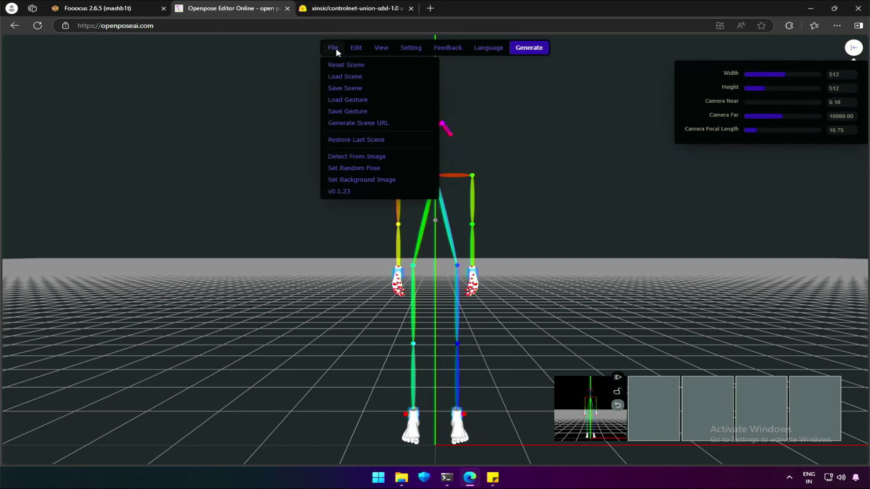
pyautogui.click(353, 168)
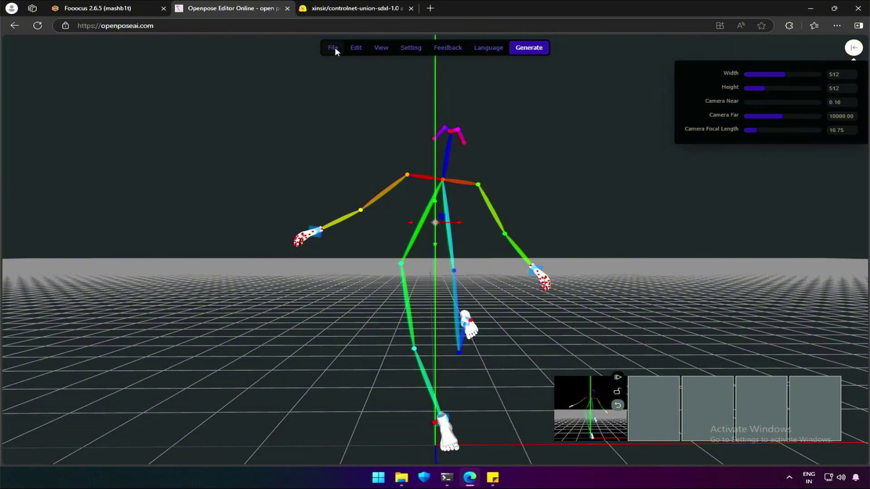
pyautogui.click(358, 180)
pyautogui.moveTo(601, 252); pyautogui.dragTo(498, 261)
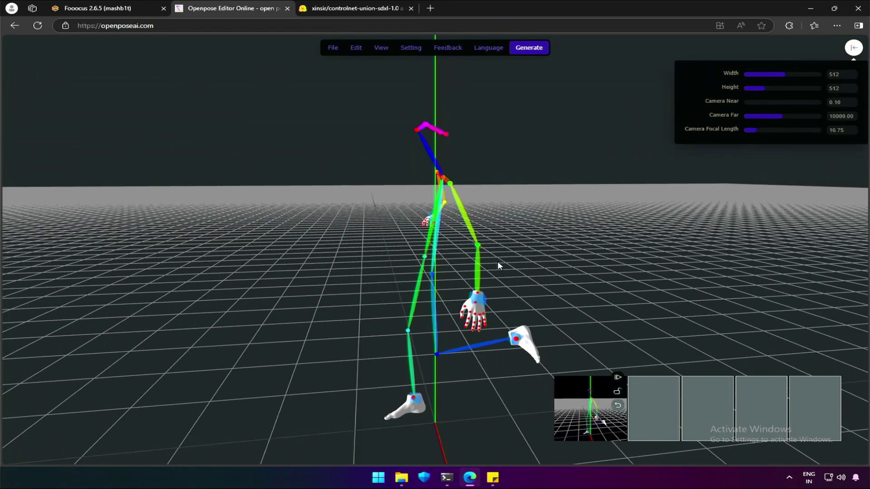
pyautogui.moveTo(420, 374); pyautogui.dragTo(383, 373)
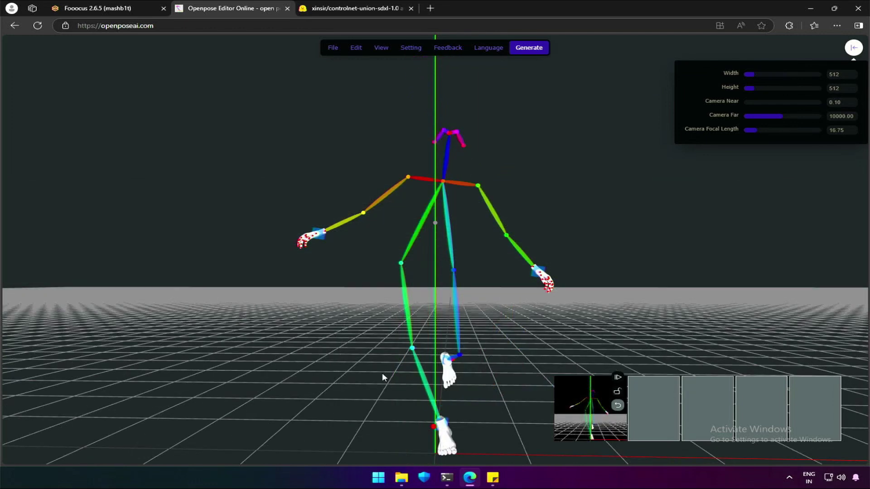
# Select the right elbow joint and raise Bone Thickness slightly
pyautogui.click(507, 236)
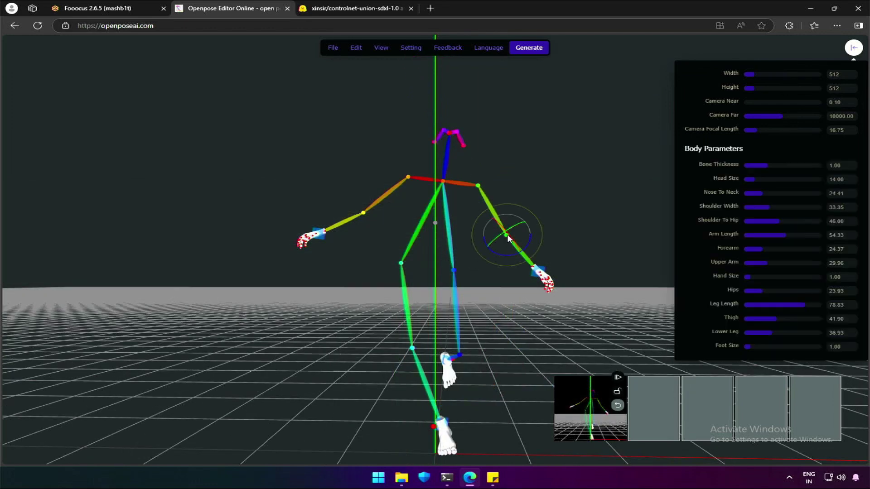
pyautogui.click(771, 165)
pyautogui.moveTo(775, 166); pyautogui.dragTo(785, 169)
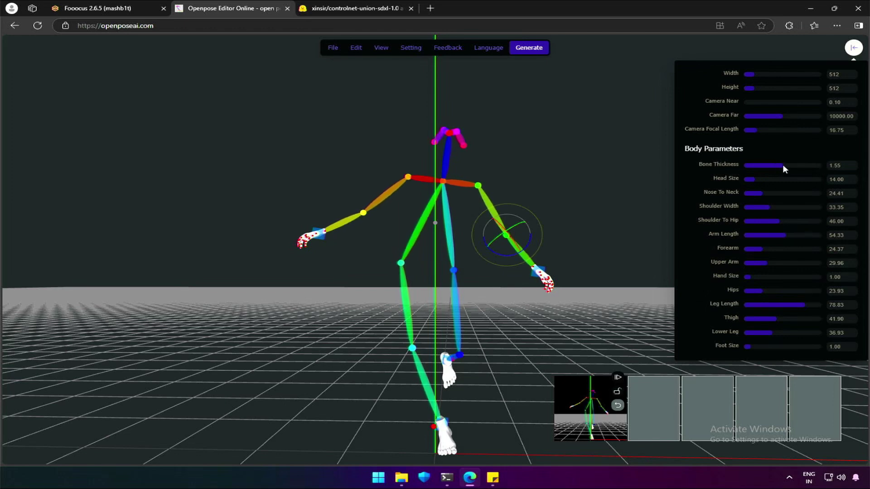
pyautogui.click(601, 306)
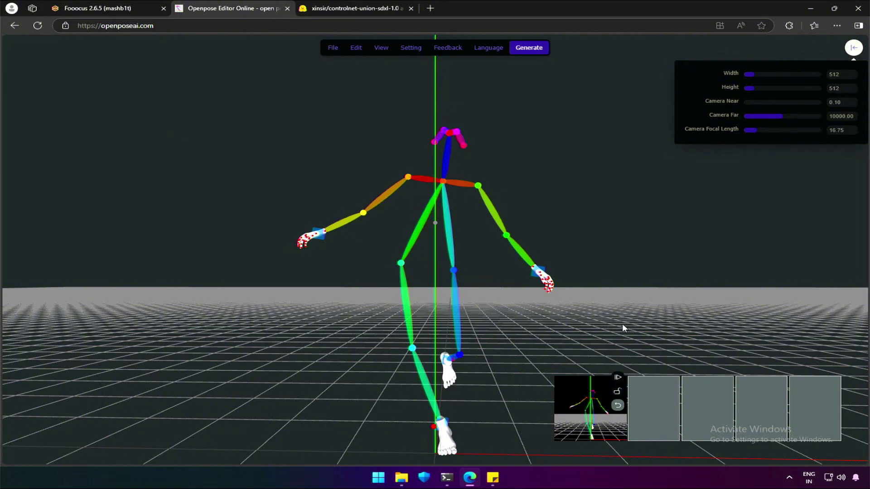
# Render the pose, depth and edge maps and save the pose PNG via Save as
pyautogui.click(618, 379)
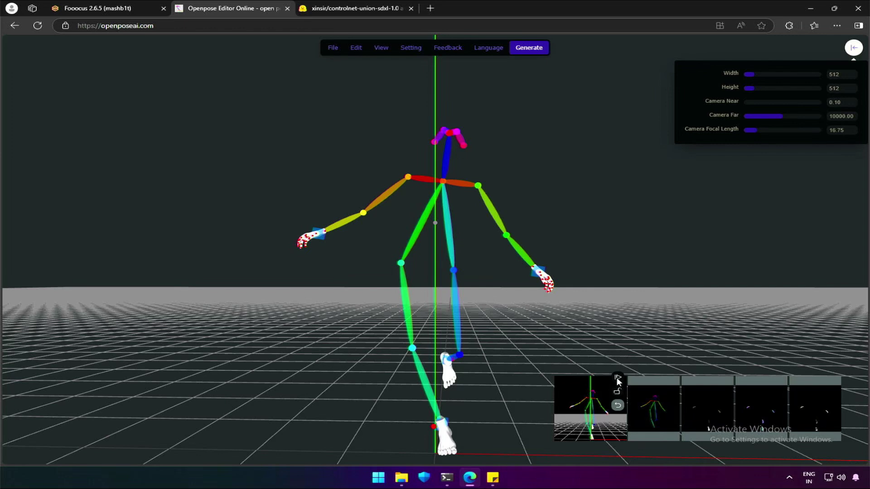
pyautogui.click(653, 399)
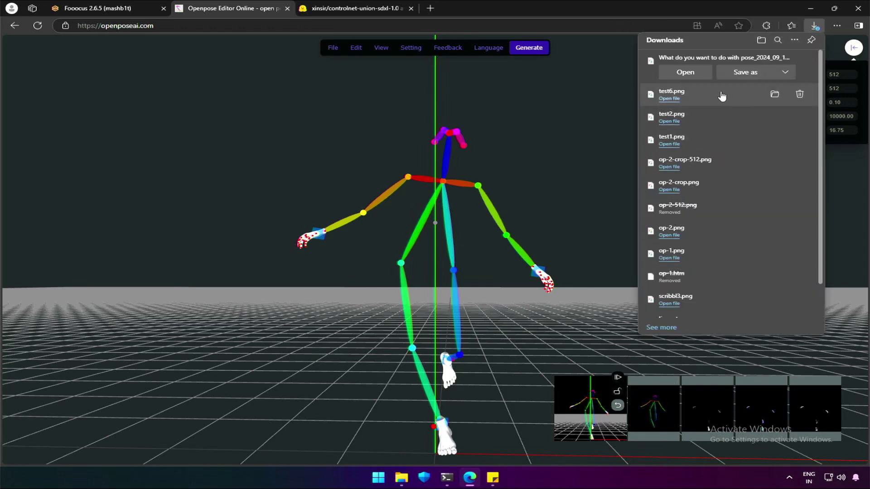
pyautogui.click(746, 72)
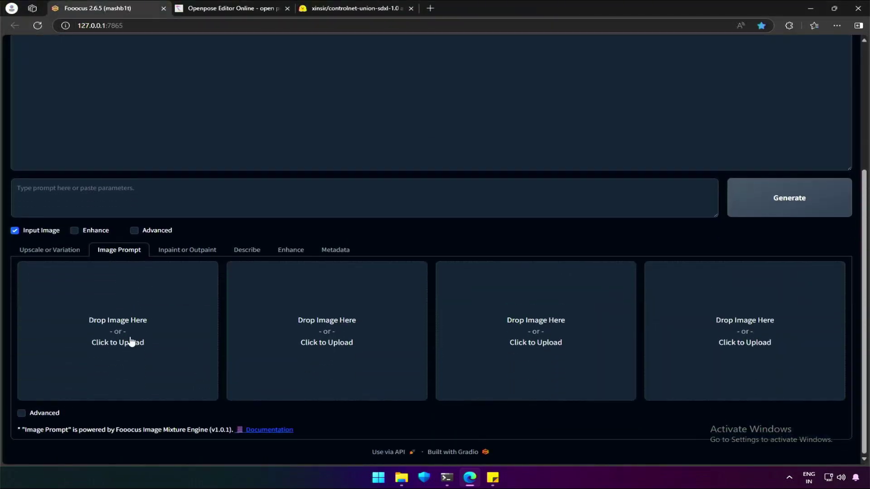
# Load the op-3 pose image into the first image prompt with PyraCanny guidance
pyautogui.click(132, 342)
pyautogui.doubleClick(162, 81)
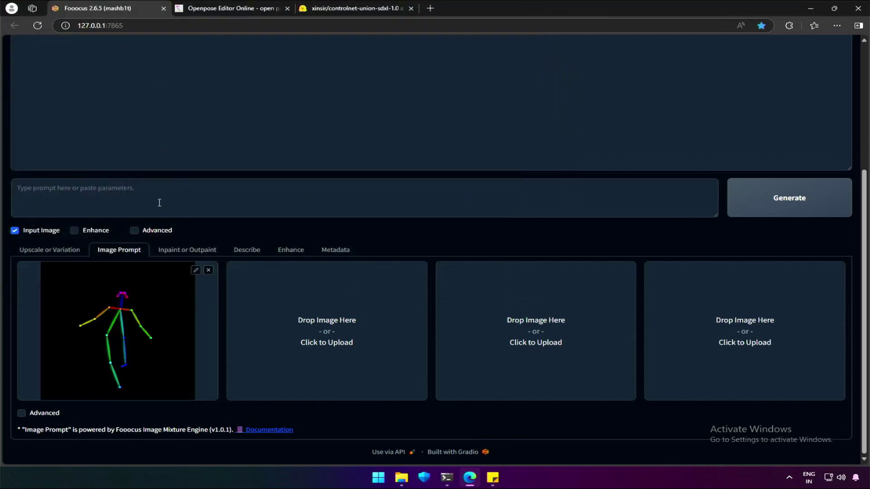
pyautogui.click(42, 413)
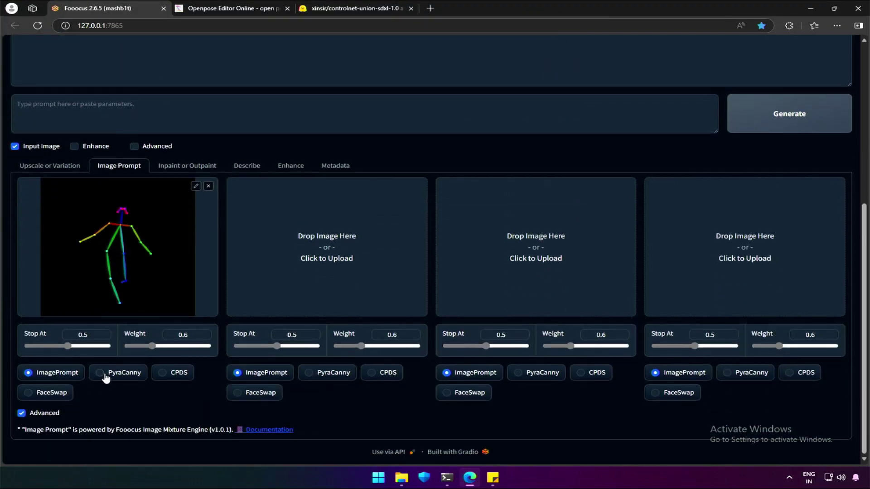
pyautogui.click(102, 373)
pyautogui.scroll(6, 136, 383)
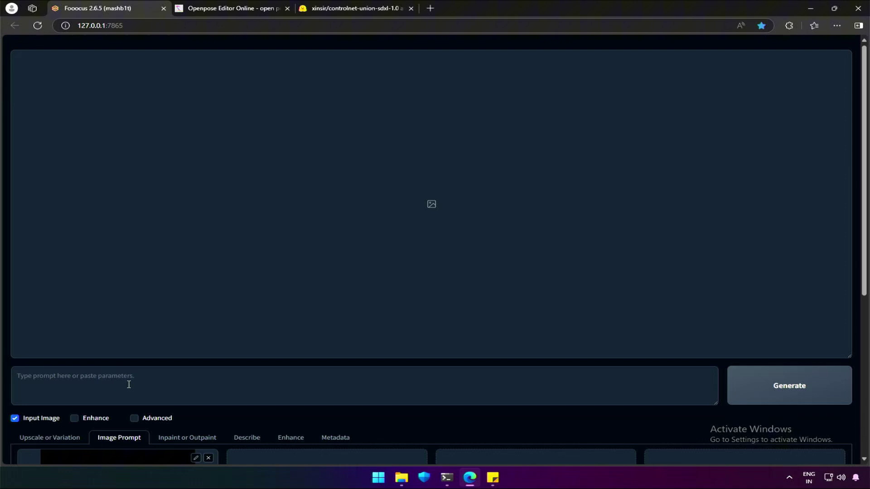
# Set the output aspect ratio to 1024×1024
pyautogui.click(134, 418)
pyautogui.click(636, 209)
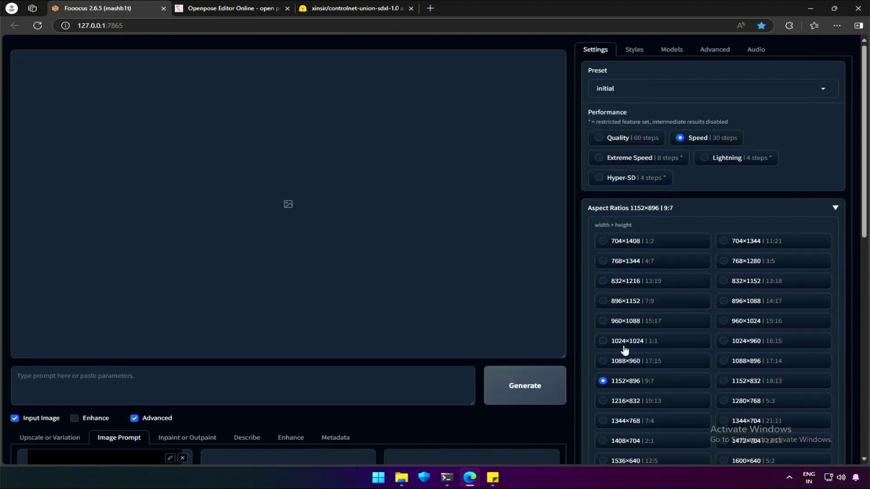
pyautogui.click(624, 348)
pyautogui.click(649, 211)
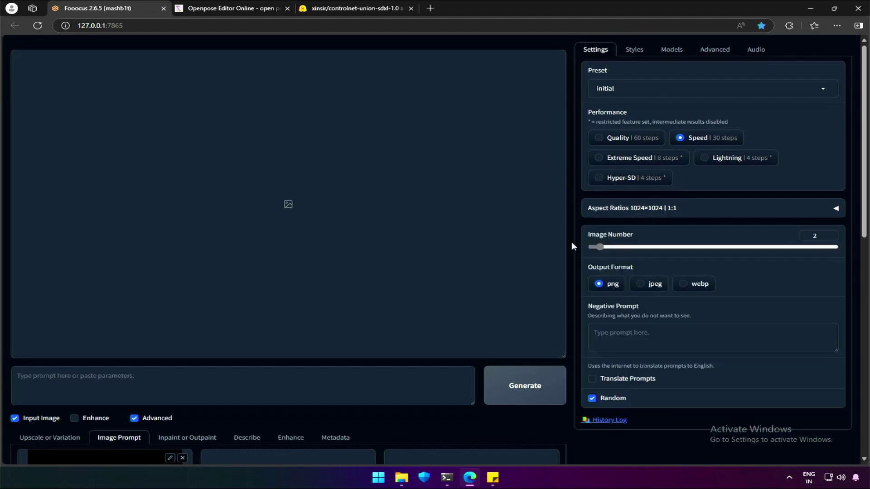
# Generate images with the prompt 'a woman playing football'
pyautogui.click(363, 388)
pyautogui.write('a woman playio')
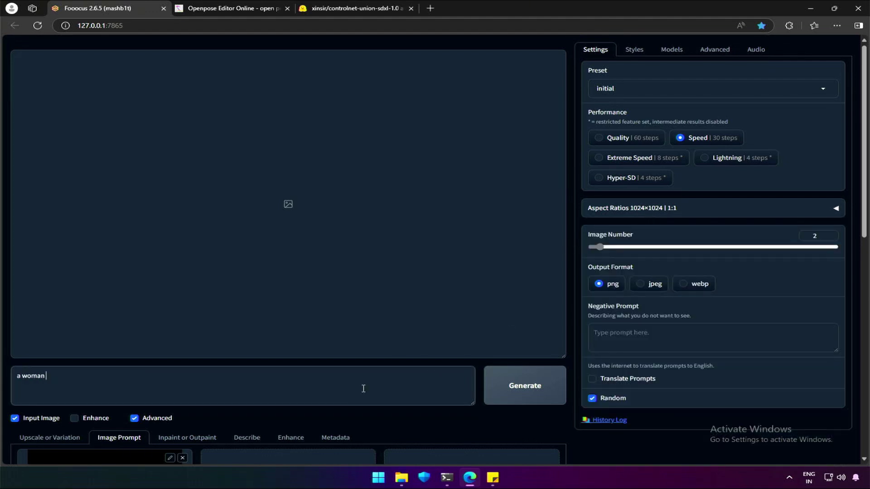
pyautogui.press('BackSpace')
pyautogui.press('BackSpace')
pyautogui.write('ing football')
pyautogui.click(528, 369)
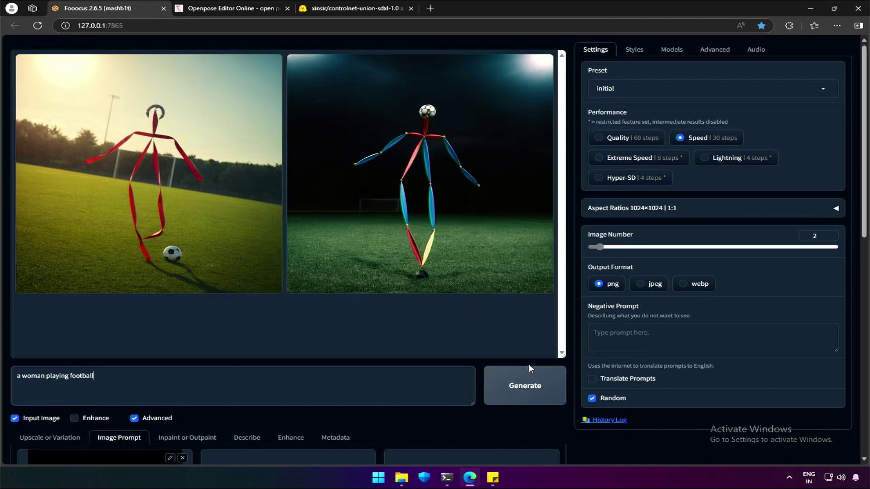
# Scroll through Fooocus to review the pose in the Image Prompt section
pyautogui.scroll(-8, 529, 368)
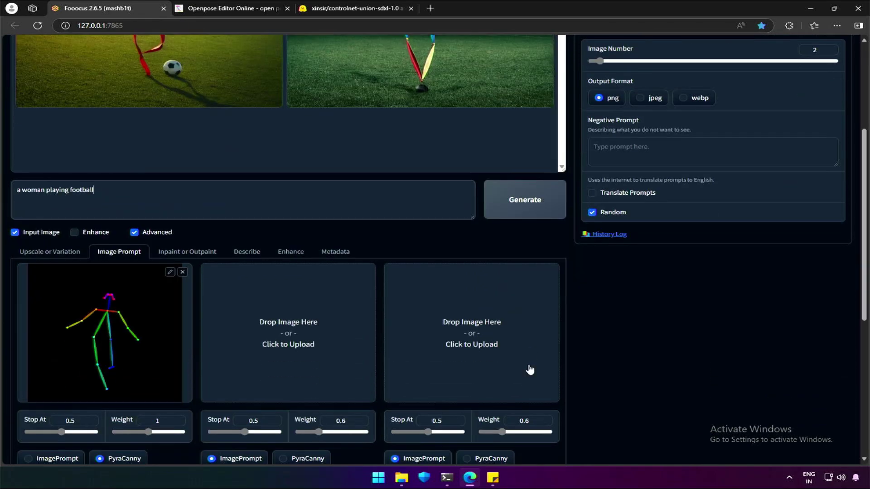
pyautogui.scroll(8, 529, 369)
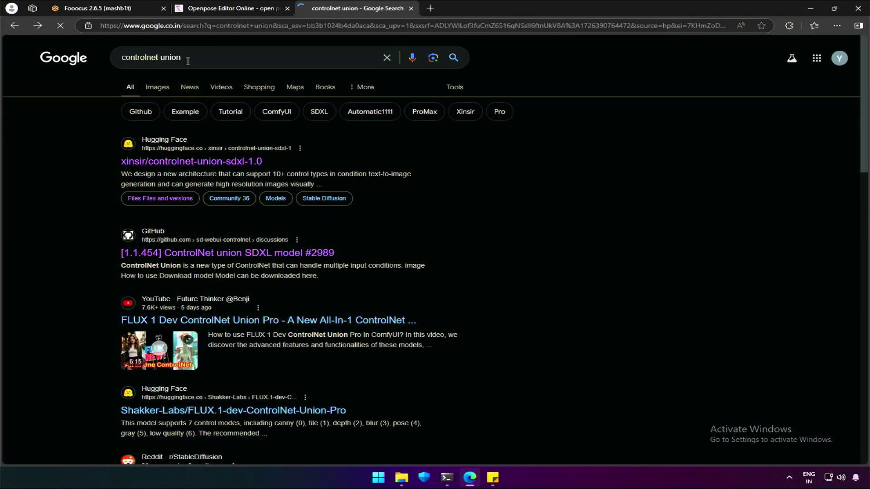
# Open the xinsir/controlnet-union-sdxl-1.0 result and its Files and versions tab
pyautogui.moveTo(188, 61); pyautogui.dragTo(99, 59)
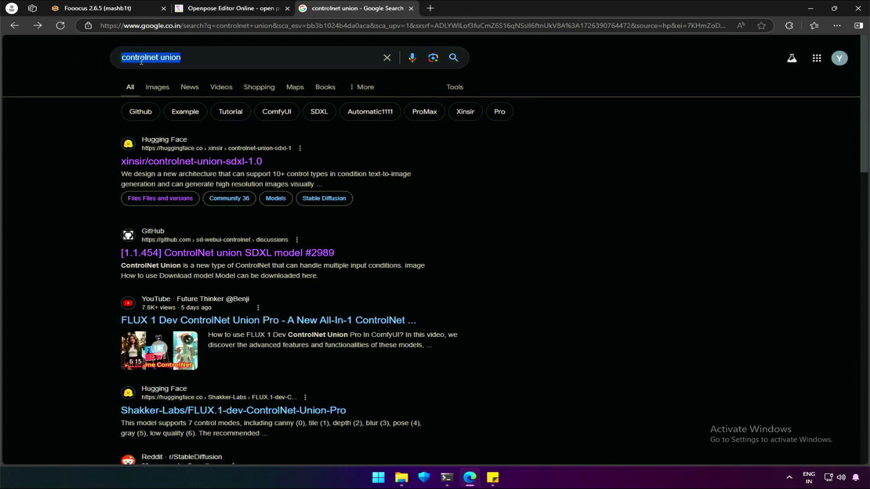
pyautogui.moveTo(108, 160); pyautogui.dragTo(148, 161)
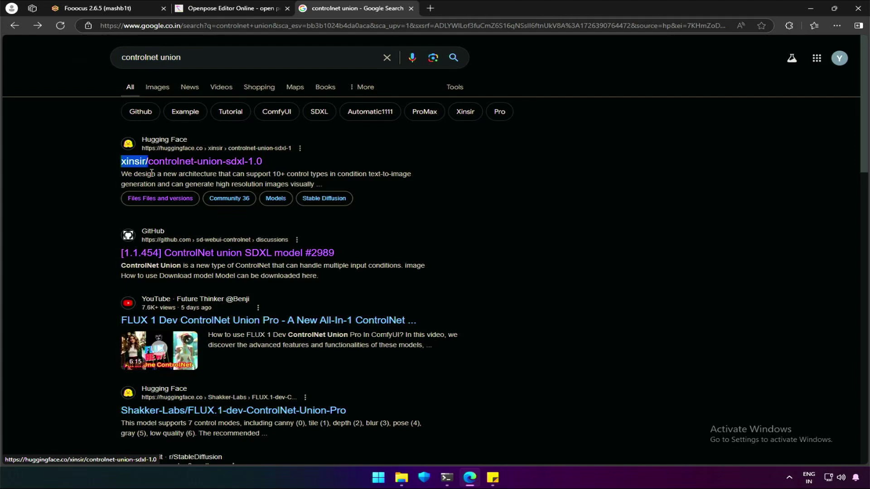
pyautogui.click(166, 165)
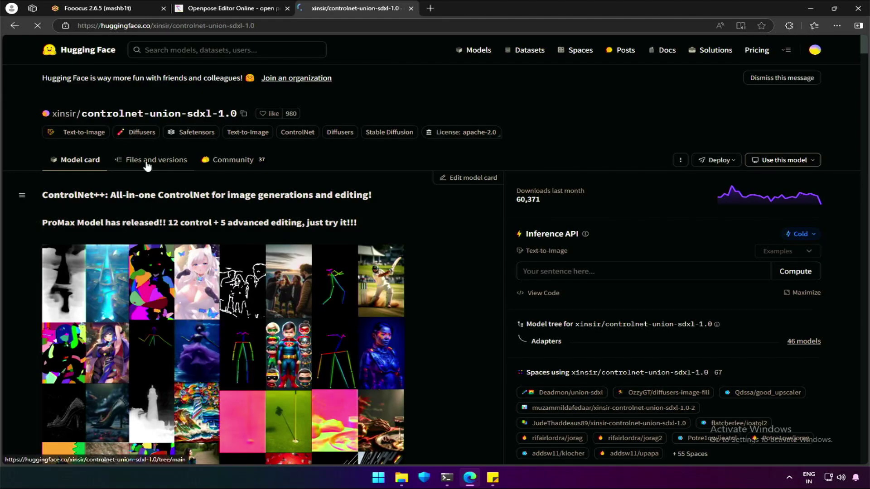
pyautogui.click(151, 160)
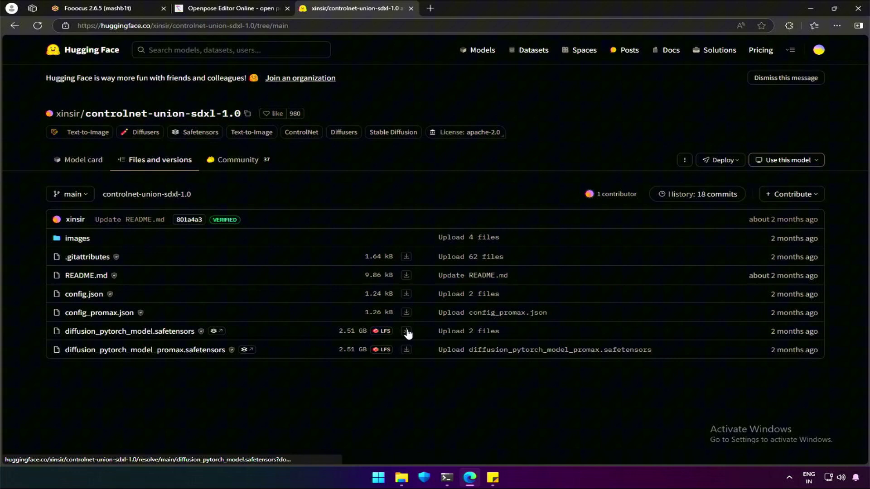
# Copy diffusion_pytorch_model.safetensors into the Fooocus\models\controlnet folder
pyautogui.hotkey('alt', 'Tab')
pyautogui.rightClick(431, 132)
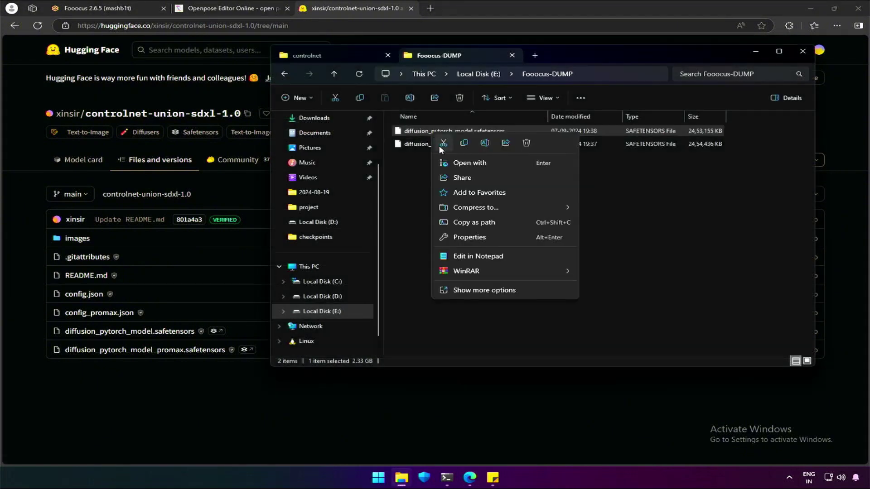
pyautogui.click(463, 143)
pyautogui.click(330, 55)
pyautogui.doubleClick(421, 145)
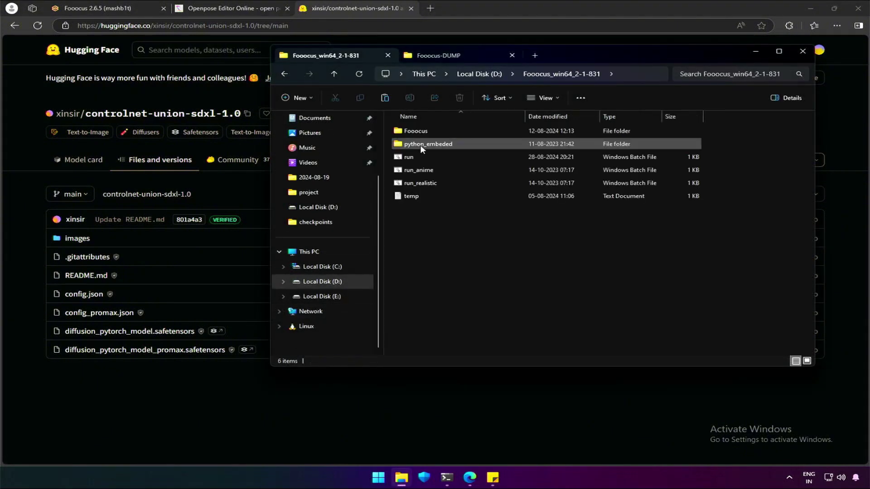
pyautogui.doubleClick(426, 131)
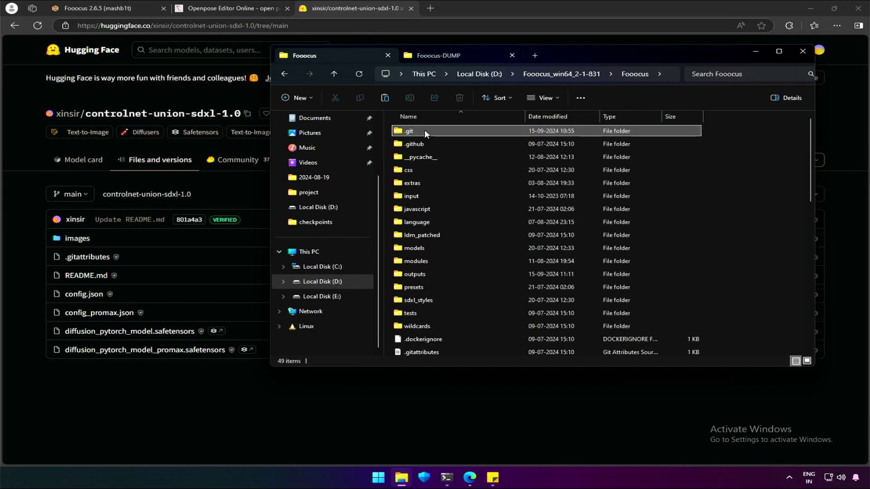
pyautogui.doubleClick(426, 247)
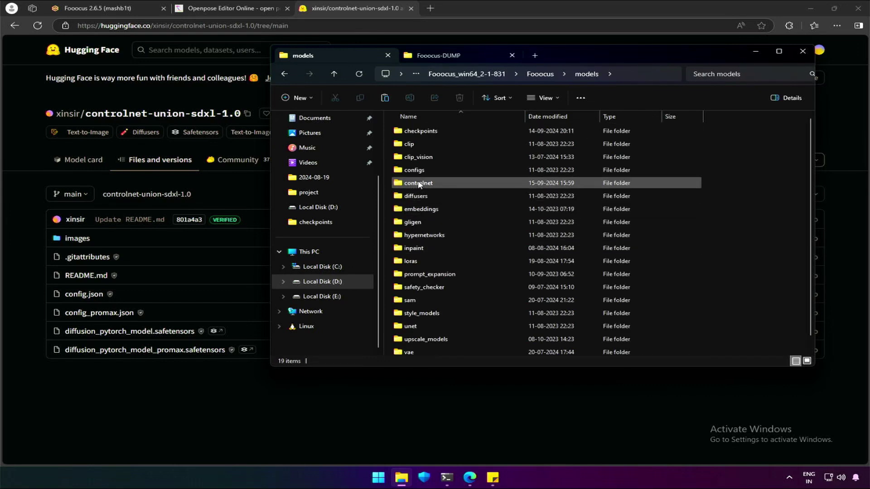
pyautogui.doubleClick(419, 183)
pyautogui.rightClick(424, 260)
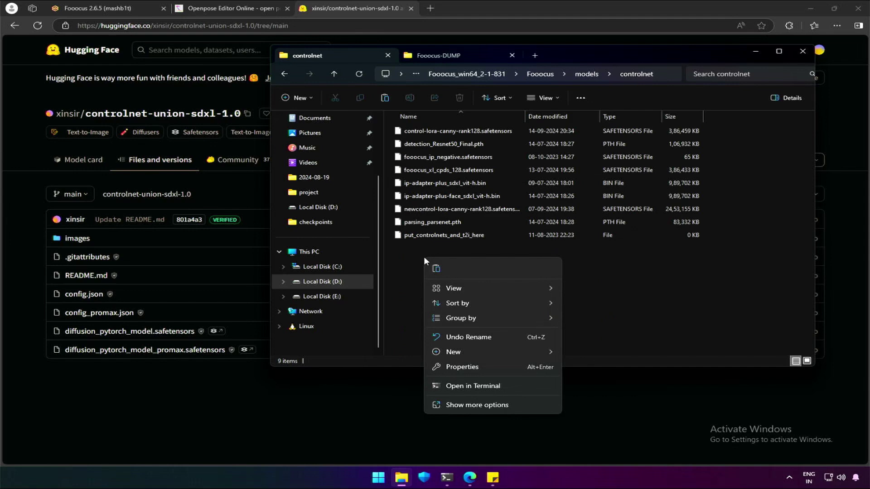
pyautogui.click(436, 268)
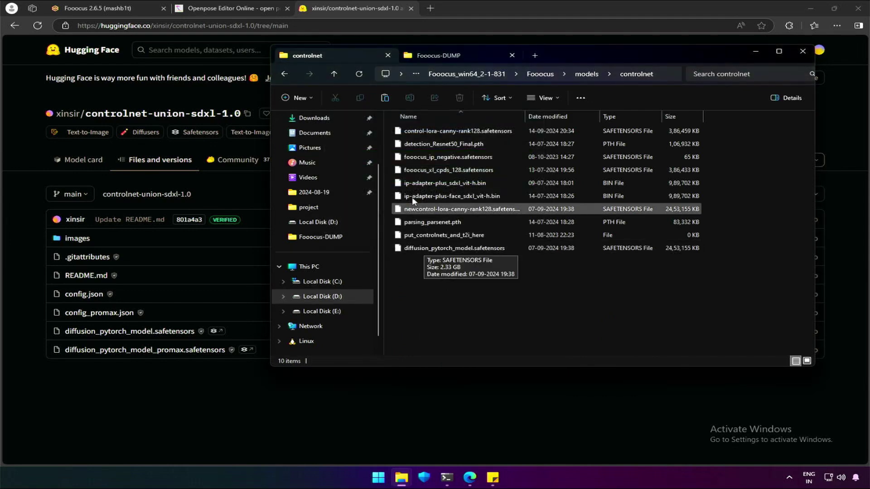
# Prefix the existing canny model file name with OLD, copying its original name
pyautogui.rightClick(440, 131)
pyautogui.click(496, 143)
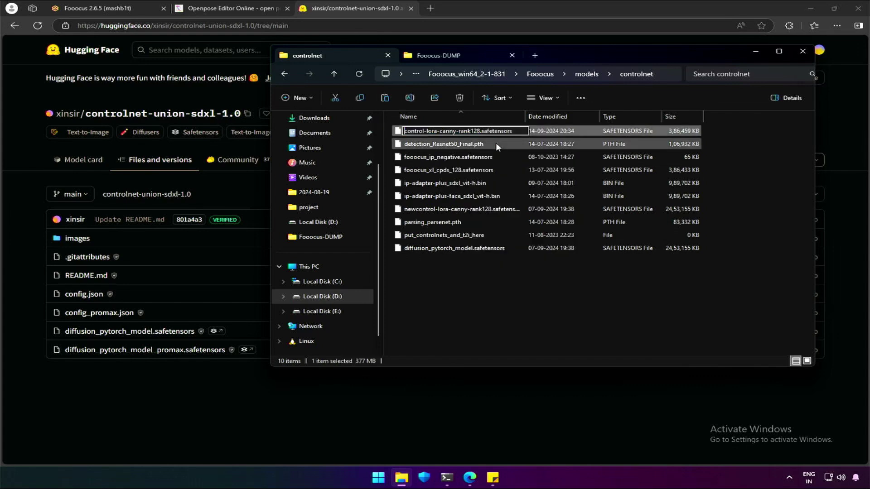
pyautogui.press('Home')
pyautogui.write('OLD')
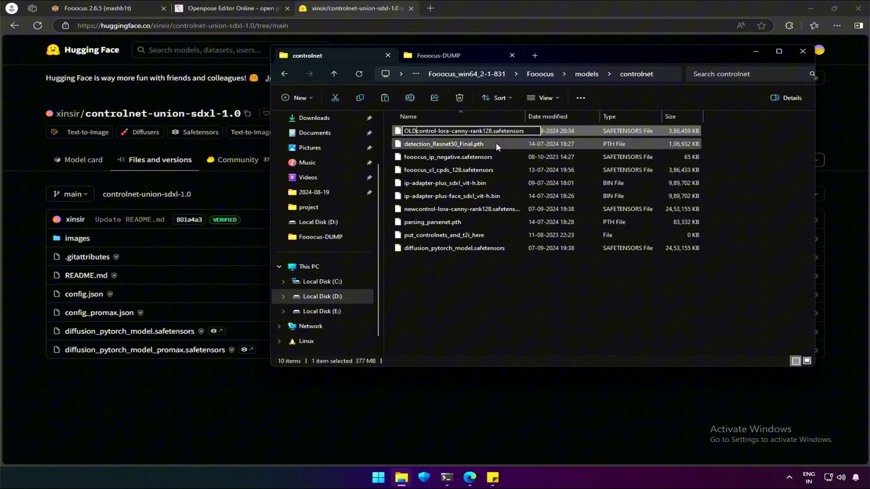
pyautogui.hotkey('shift', 'Right')
pyautogui.hotkey('shift', 'Right')
pyautogui.hotkey('shift', 'Right')
pyautogui.hotkey('shift', 'Right')
pyautogui.hotkey('shift', 'Right')
pyautogui.hotkey('shift', 'Right')
pyautogui.hotkey('shift', 'Right')
pyautogui.hotkey('shift', 'Right')
pyautogui.hotkey('shift', 'Right')
pyautogui.hotkey('shift', 'Right')
pyautogui.hotkey('shift', 'Right')
pyautogui.hotkey('shift', 'Right')
pyautogui.hotkey('shift', 'Right')
pyautogui.hotkey('shift', 'Right')
pyautogui.hotkey('shift', 'Right')
pyautogui.hotkey('shift', 'Right')
pyautogui.hotkey('shift', 'Right')
pyautogui.hotkey('shift', 'Right')
pyautogui.hotkey('shift', 'Right')
pyautogui.hotkey('shift', 'Right')
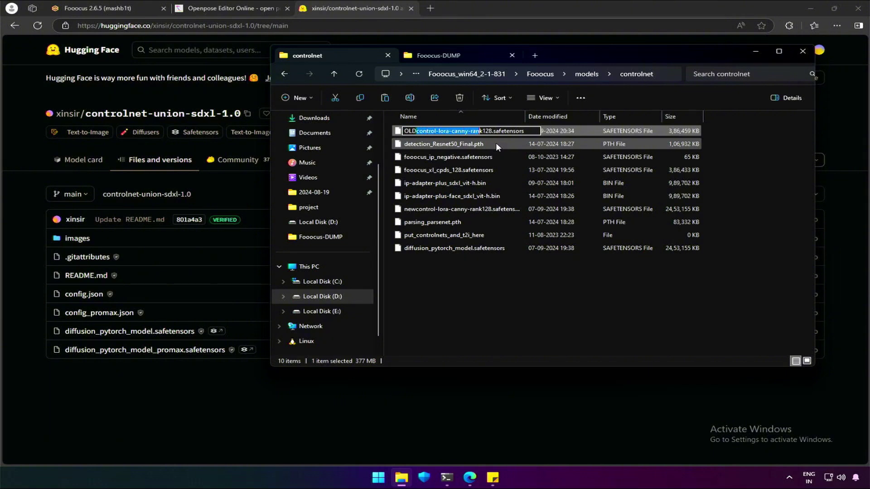
pyautogui.press('Return')
pyautogui.press('End')
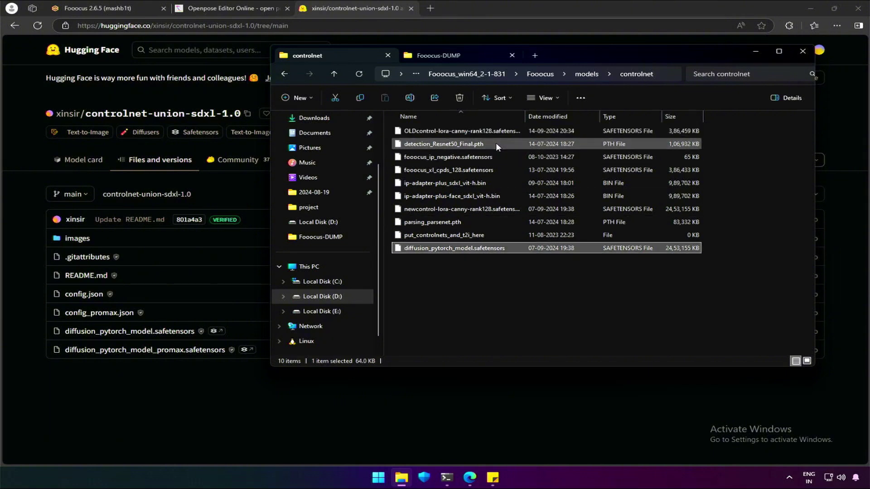
# Rename the copied model to control-lora-canny-rank128.safetensors
pyautogui.rightClick(489, 247)
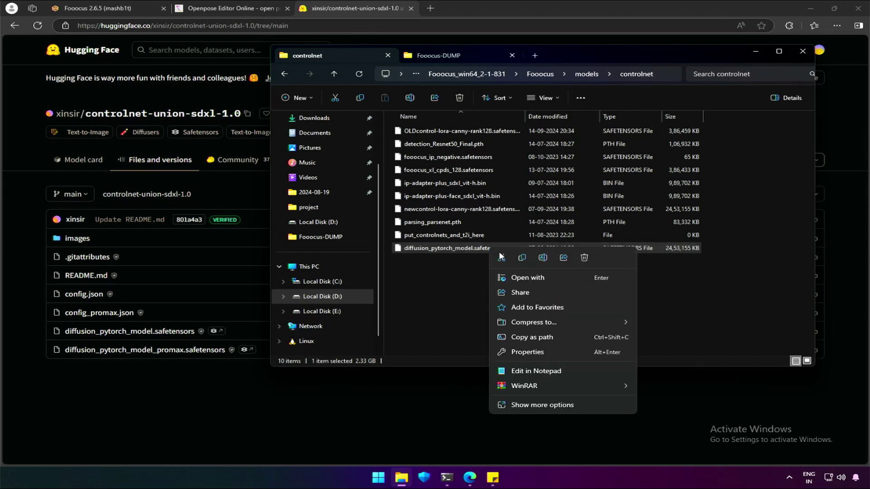
pyautogui.click(541, 259)
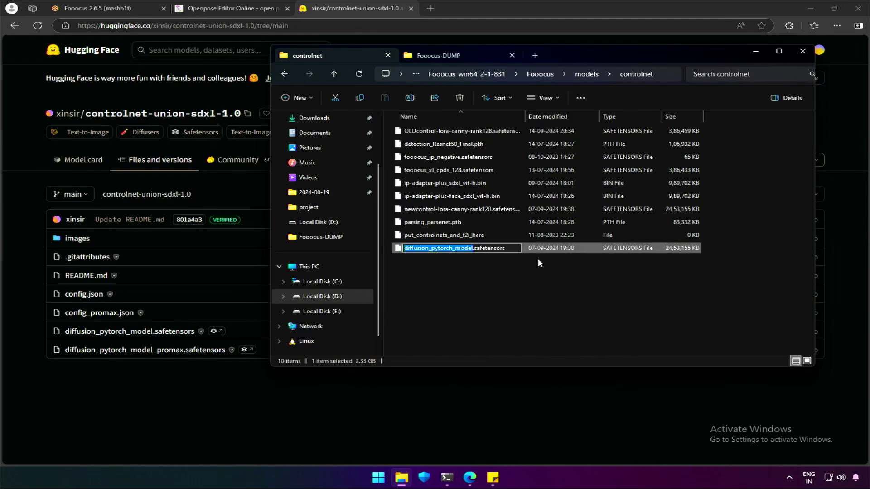
pyautogui.hotkey('ctrl', 'v')
pyautogui.press('Return')
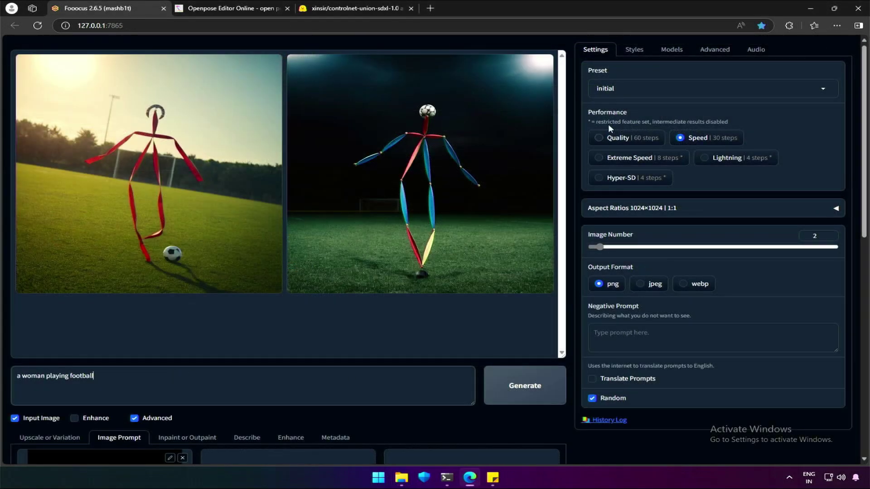
# Turn on Developer Debug Mode, skip preprocessors in Control, and generate the football images
pyautogui.click(703, 52)
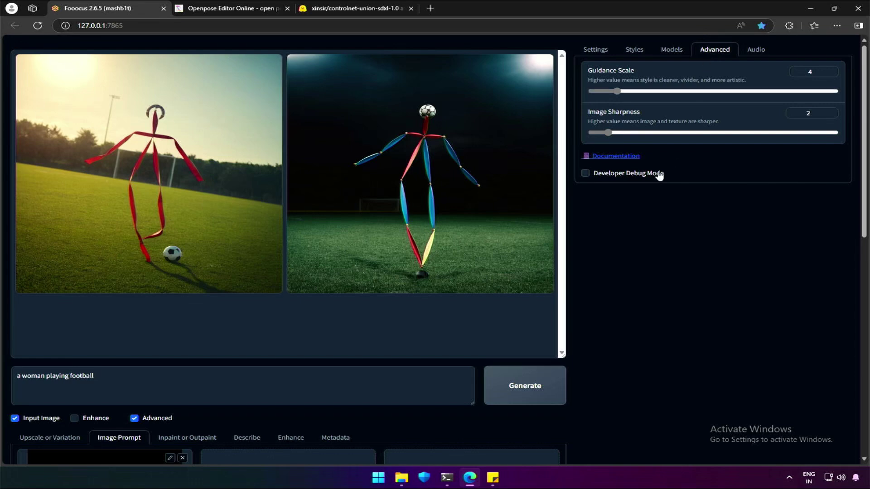
pyautogui.click(634, 176)
pyautogui.click(651, 194)
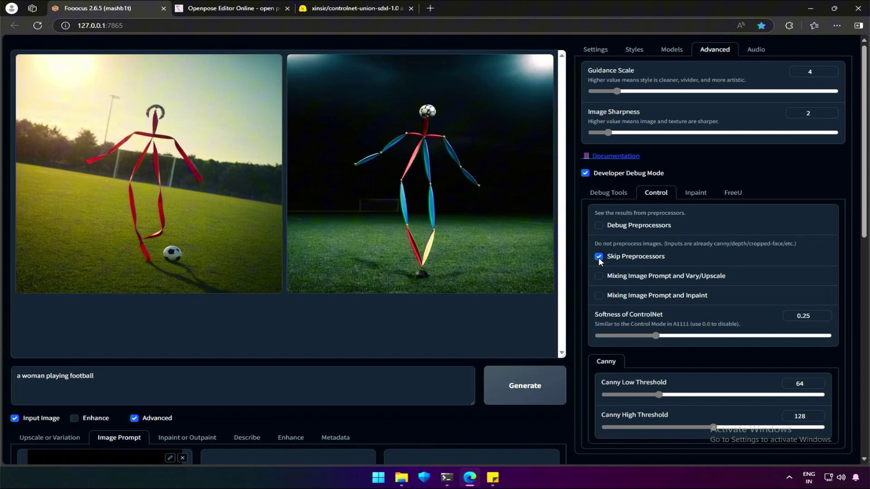
pyautogui.click(528, 371)
pyautogui.scroll(-5, 528, 371)
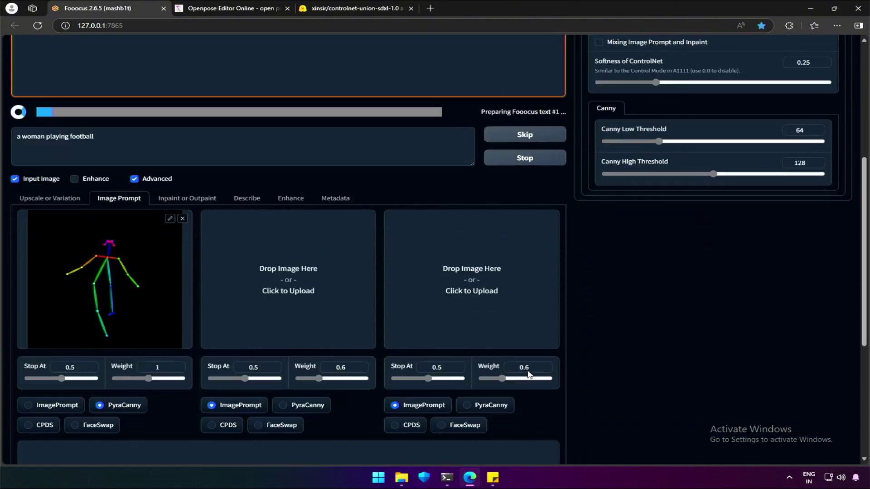
pyautogui.scroll(6, 528, 374)
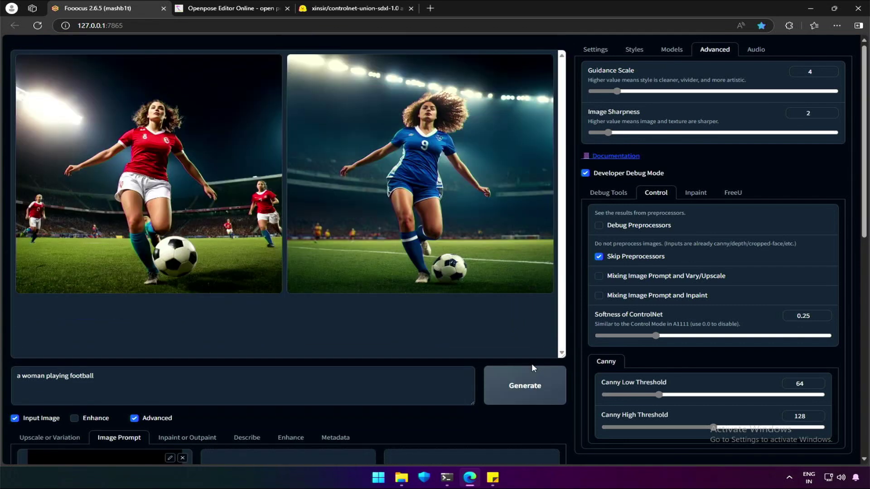
# Preview the blue number 9 and red number 8 player images
pyautogui.click(455, 231)
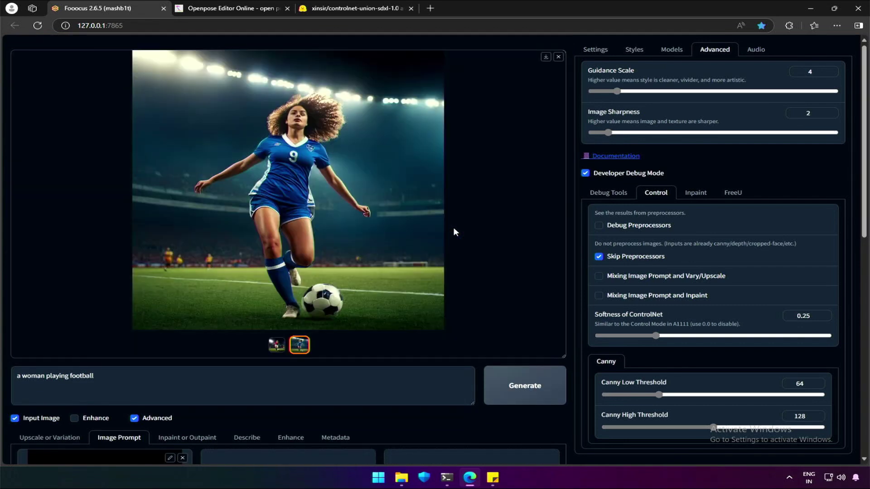
pyautogui.click(400, 251)
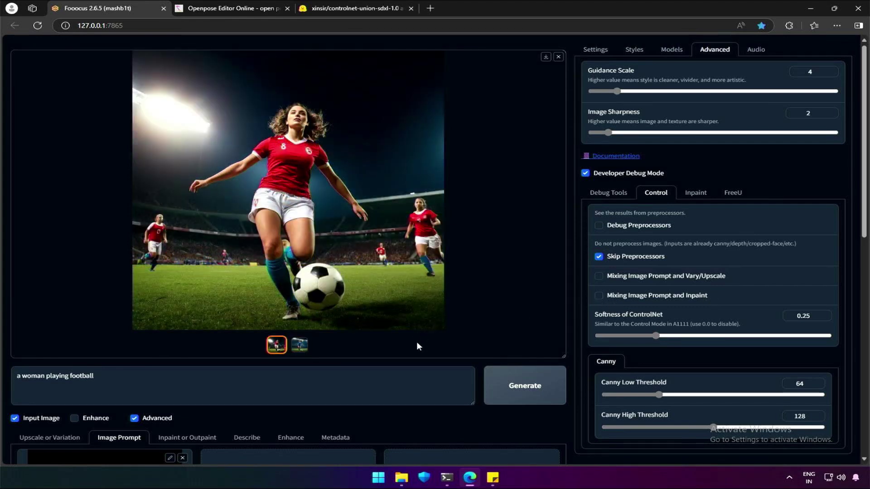
pyautogui.click(300, 347)
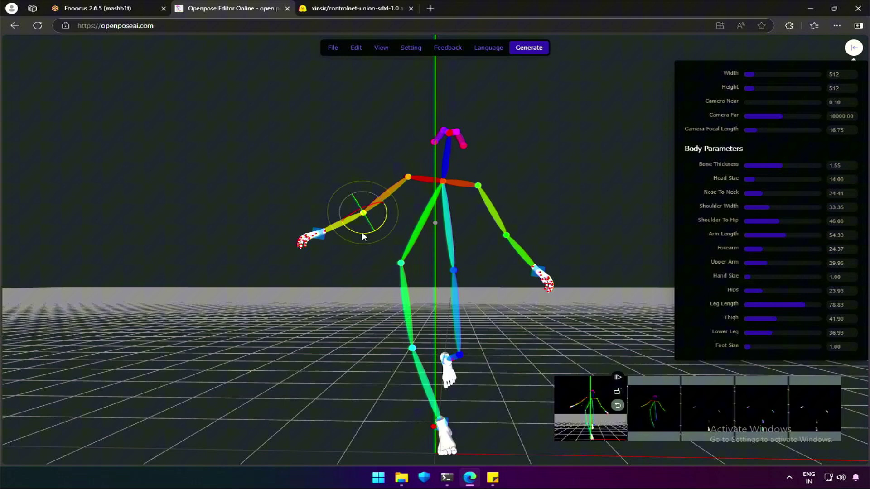
# Rotate both forearms up at the elbows to lift an arm, then download the pose image
pyautogui.moveTo(362, 232); pyautogui.dragTo(342, 225)
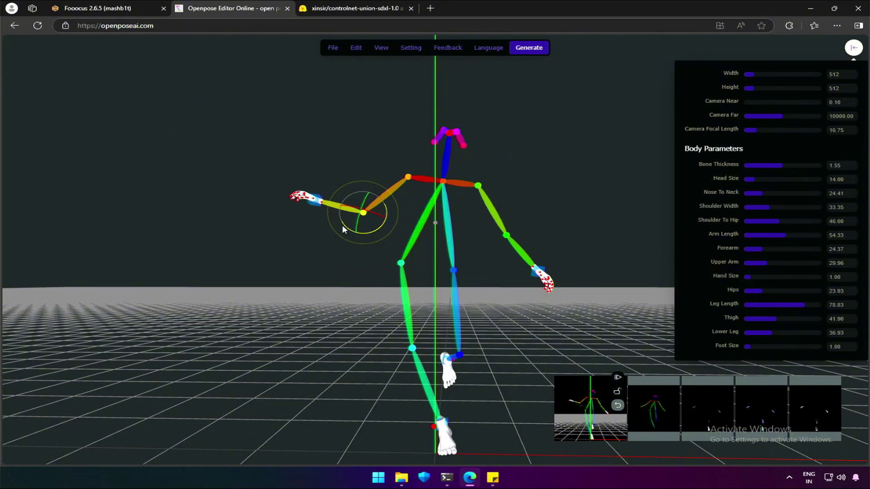
pyautogui.click(506, 235)
pyautogui.moveTo(501, 253); pyautogui.dragTo(522, 248)
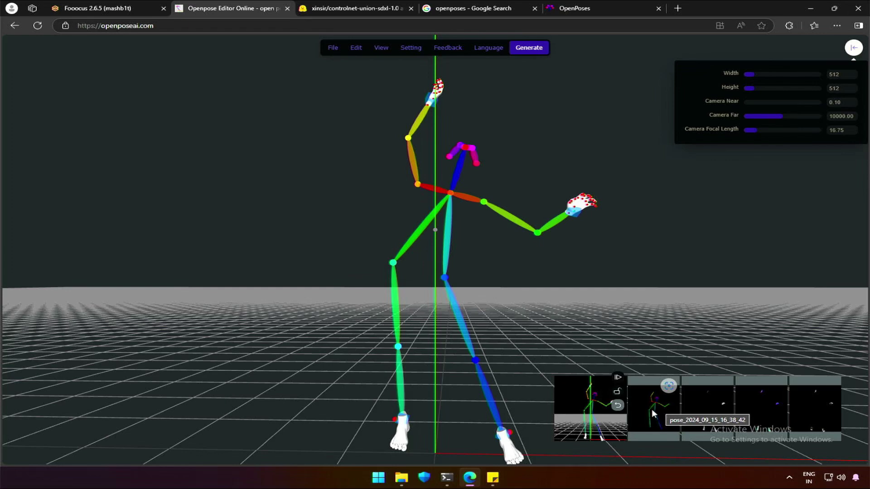
pyautogui.click(652, 410)
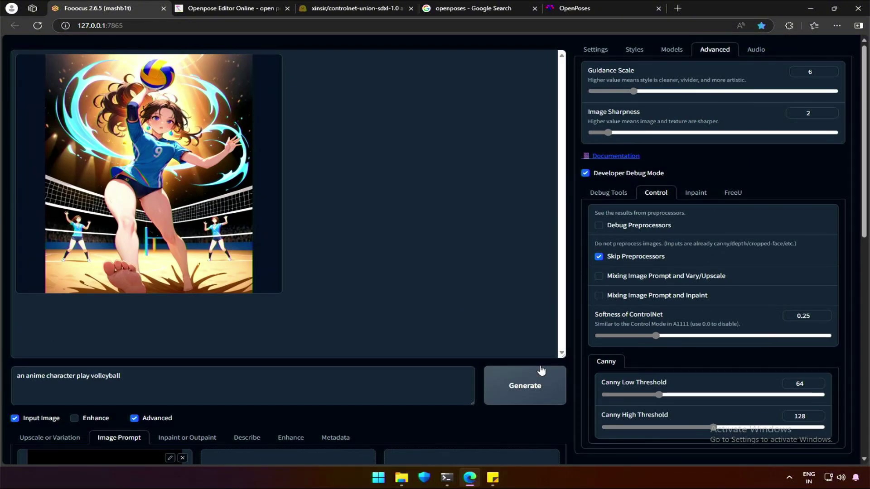
# Enlarge the red-haired volleyball player result to inspect it, then close the preview
pyautogui.click(228, 250)
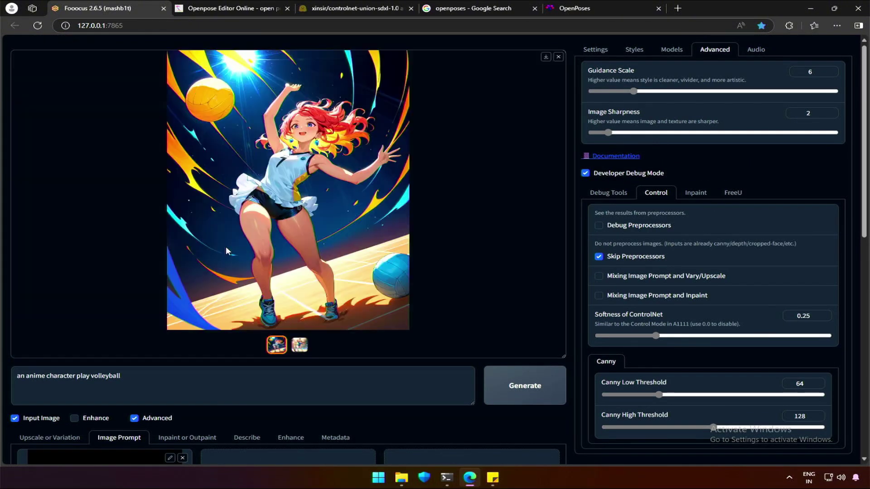
pyautogui.click(559, 57)
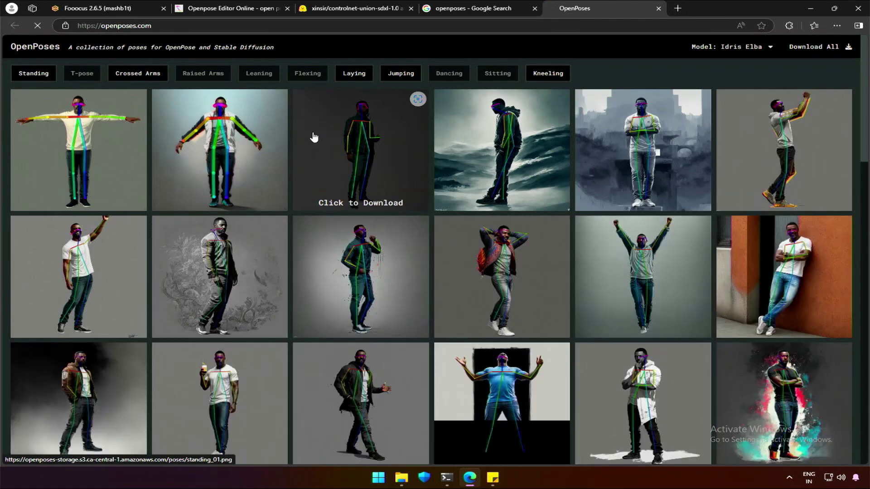
# Open the standing_05 pose skeleton on its own and save the image to disk
pyautogui.scroll(-3, 435, 197)
pyautogui.scroll(-5, 437, 198)
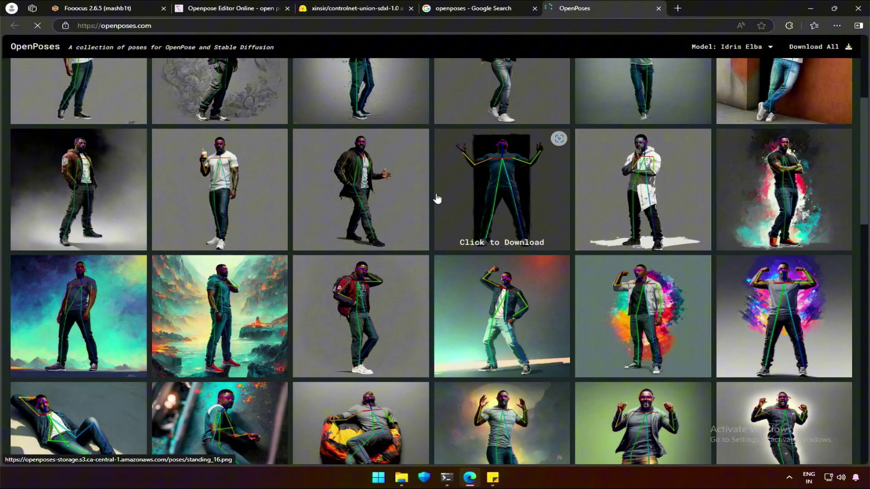
pyautogui.scroll(10, 438, 199)
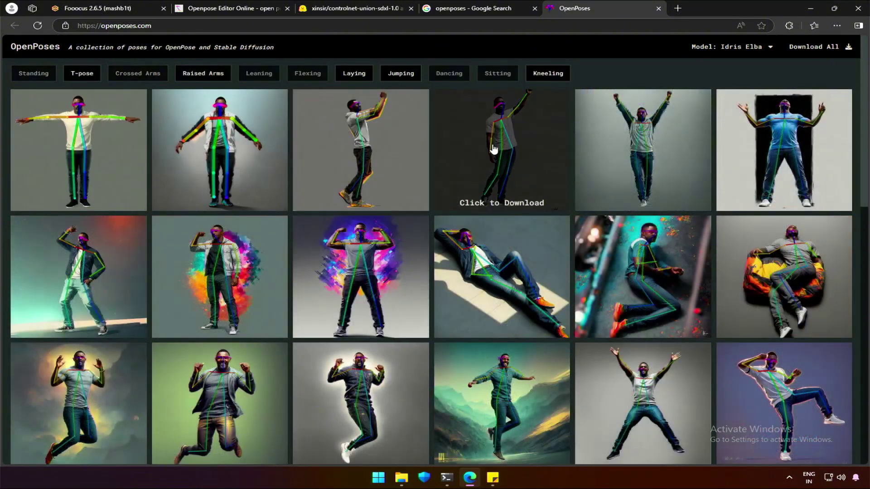
pyautogui.click(499, 151)
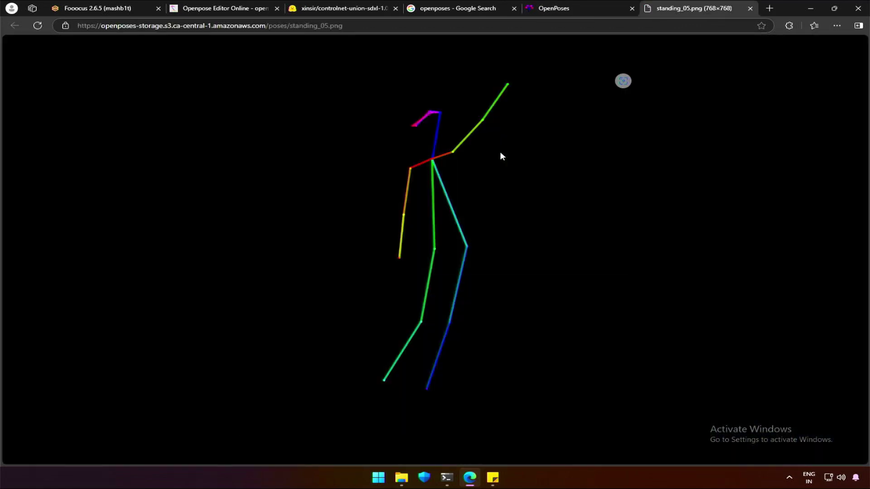
pyautogui.rightClick(462, 161)
pyautogui.click(482, 183)
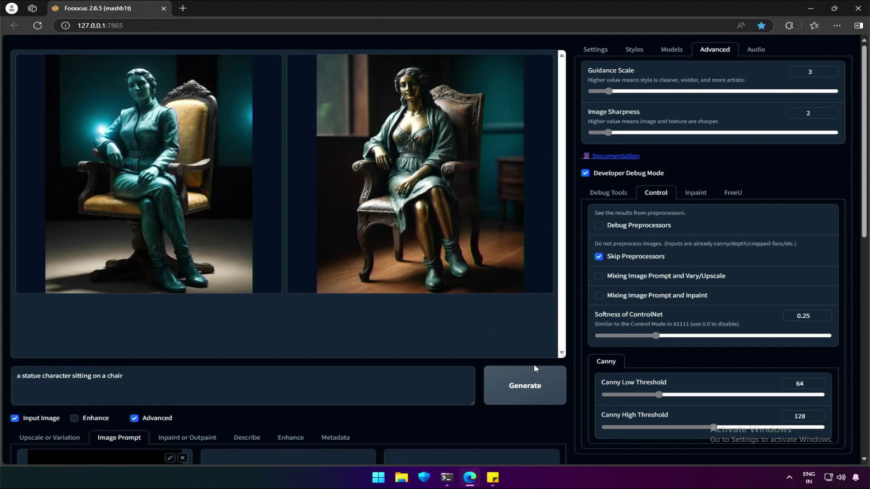
# Preview both seated-statue images, then swing the right arm outward and bend its forearm inward
pyautogui.click(452, 245)
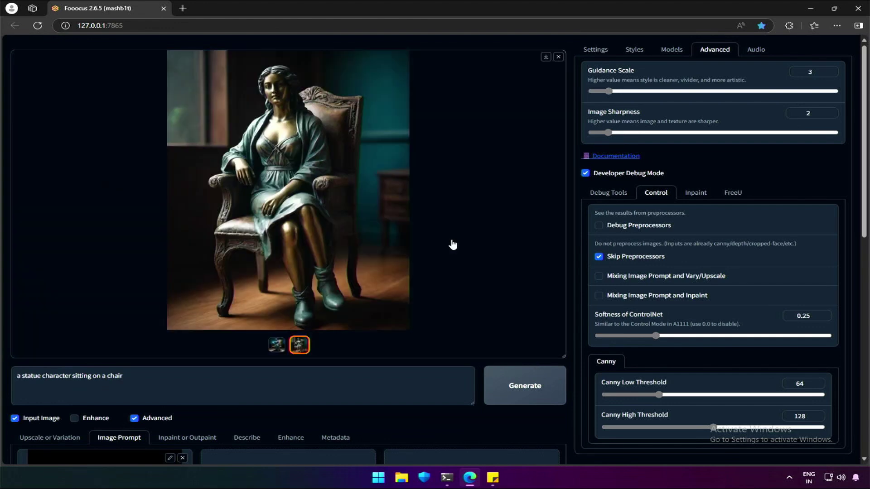
pyautogui.click(276, 346)
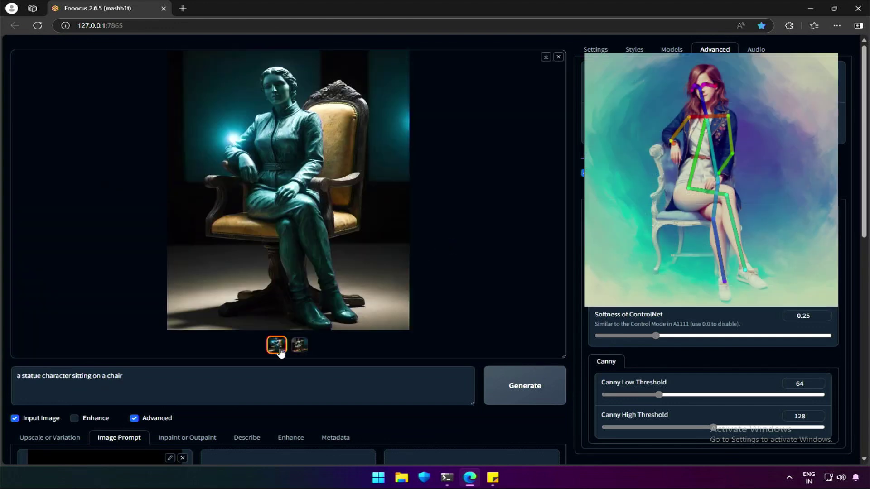
pyautogui.press('Escape')
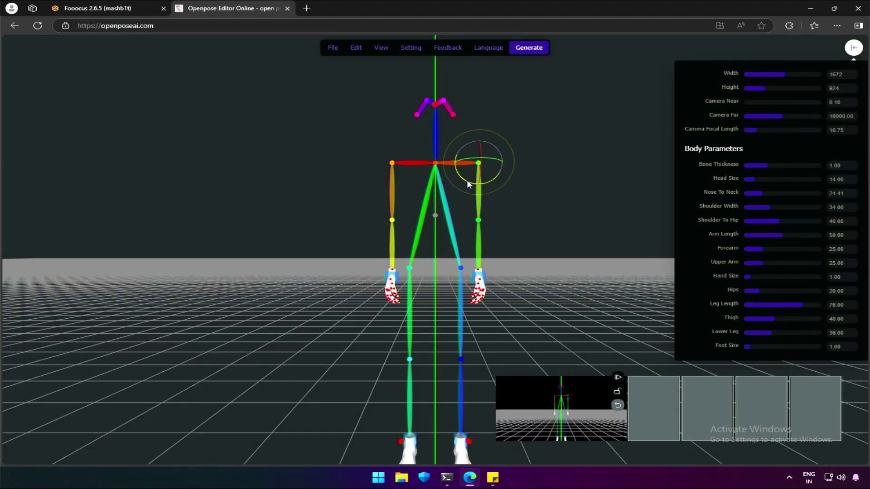
pyautogui.moveTo(466, 180); pyautogui.dragTo(472, 209)
pyautogui.click(531, 199)
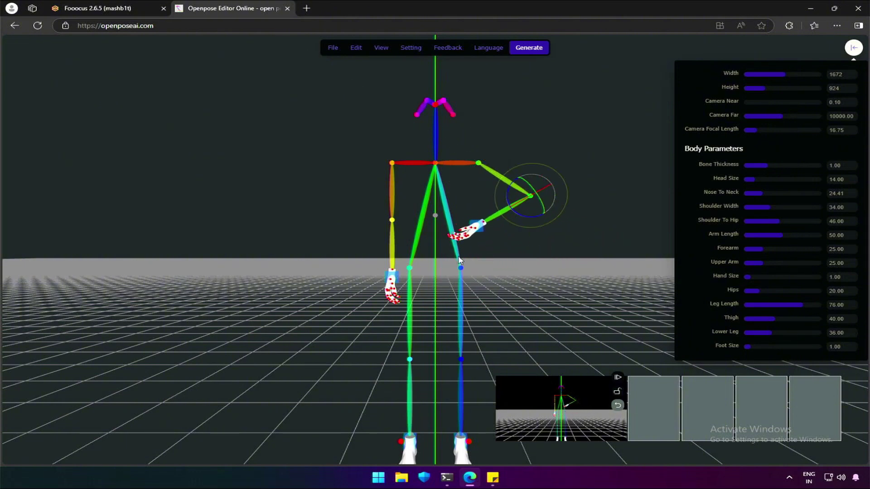
# Rotate the left arm out with the forearm bent inward, and raise the right forearm
pyautogui.click(392, 163)
pyautogui.moveTo(374, 178); pyautogui.dragTo(366, 181)
pyautogui.click(368, 217)
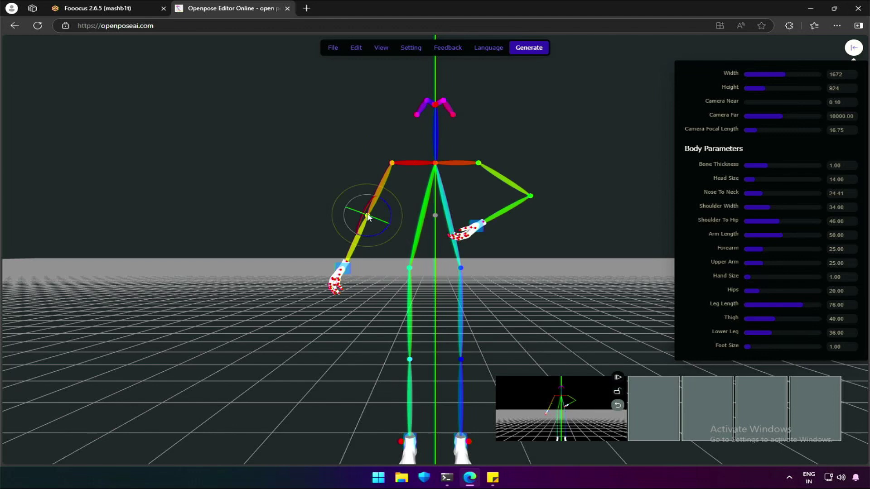
pyautogui.moveTo(369, 229); pyautogui.dragTo(383, 235)
pyautogui.click(367, 271)
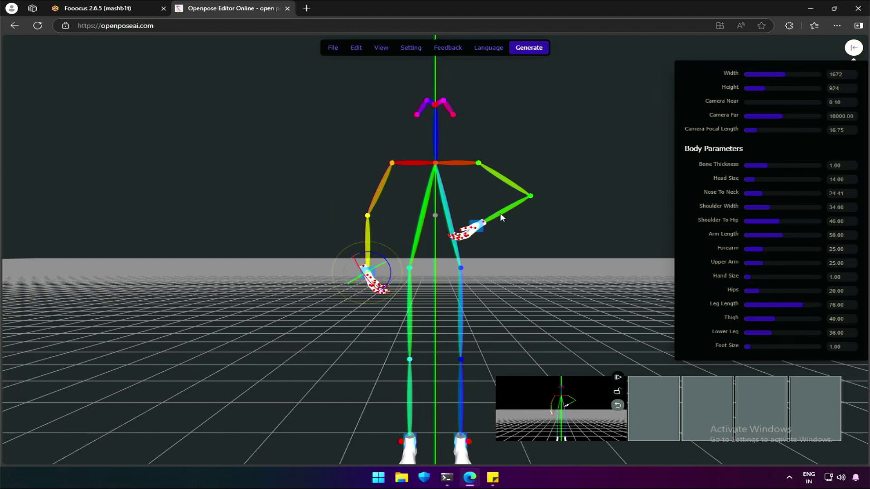
pyautogui.moveTo(530, 196); pyautogui.dragTo(509, 208)
# Select the right knee and view the skeleton from the side to bend the leg
pyautogui.click(461, 360)
pyautogui.moveTo(534, 341); pyautogui.dragTo(463, 430)
pyautogui.click(418, 294)
# Inspect the shoulder, elbow and hand joints from behind and front views
pyautogui.click(483, 163)
pyautogui.moveTo(486, 173); pyautogui.dragTo(408, 199)
pyautogui.click(436, 114)
pyautogui.click(413, 205)
pyautogui.moveTo(321, 239); pyautogui.dragTo(536, 286)
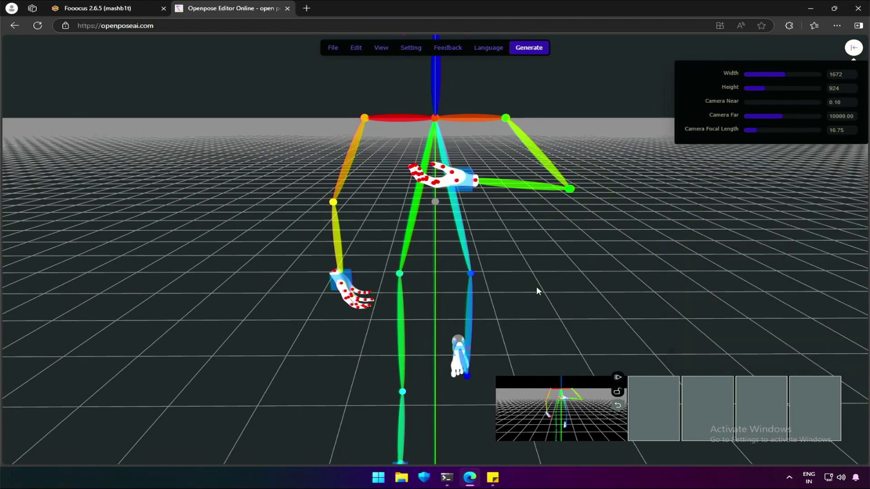
pyautogui.click(452, 186)
pyautogui.moveTo(444, 226)
pyautogui.mouseDown()
pyautogui.moveTo(437, 259)
pyautogui.moveTo(577, 263)
pyautogui.moveTo(486, 249)
pyautogui.moveTo(453, 218)
pyautogui.mouseUp()
# Swing the left arm out and down with the forearm and hand turned right
pyautogui.click(436, 130)
pyautogui.moveTo(436, 136); pyautogui.dragTo(403, 226)
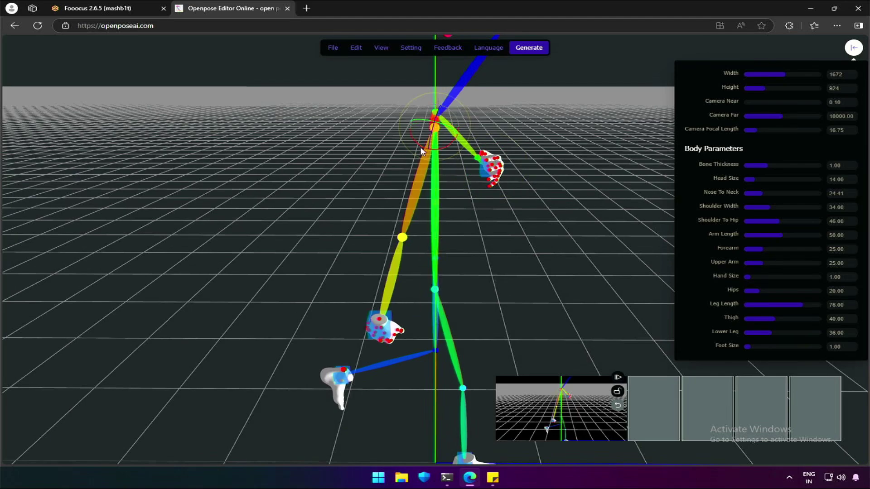
pyautogui.click(402, 238)
pyautogui.moveTo(401, 258); pyautogui.dragTo(387, 251)
pyautogui.moveTo(362, 285); pyautogui.dragTo(420, 270)
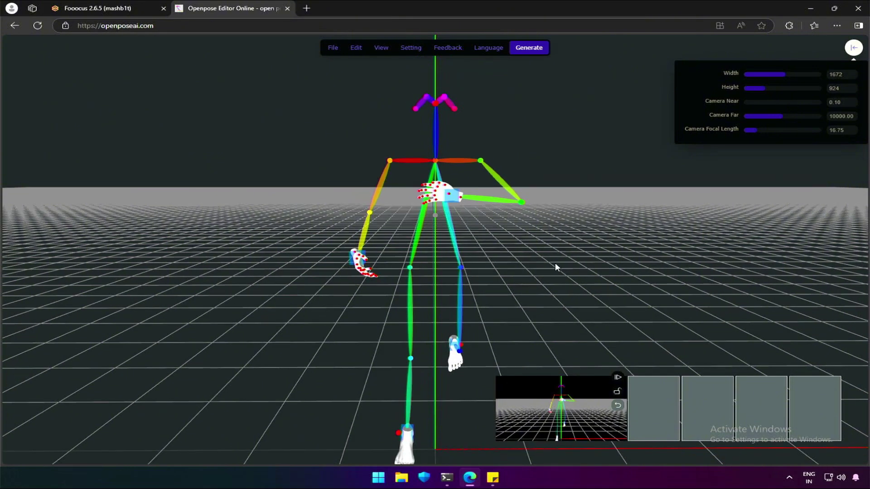
pyautogui.moveTo(557, 265); pyautogui.dragTo(553, 267)
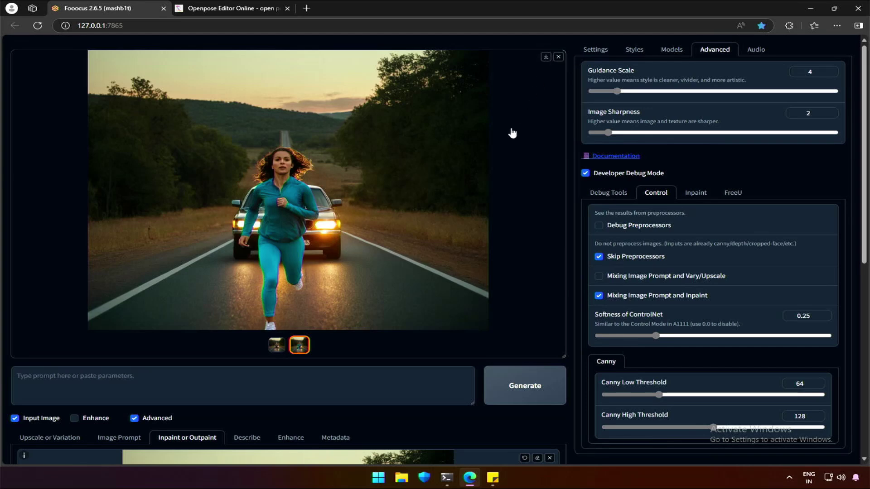
pyautogui.click(276, 347)
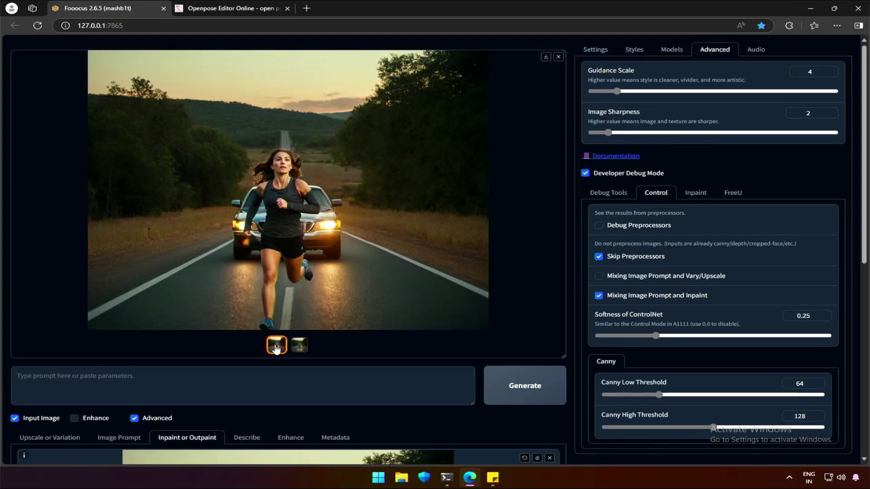
pyautogui.click(299, 345)
pyautogui.scroll(-5, 403, 330)
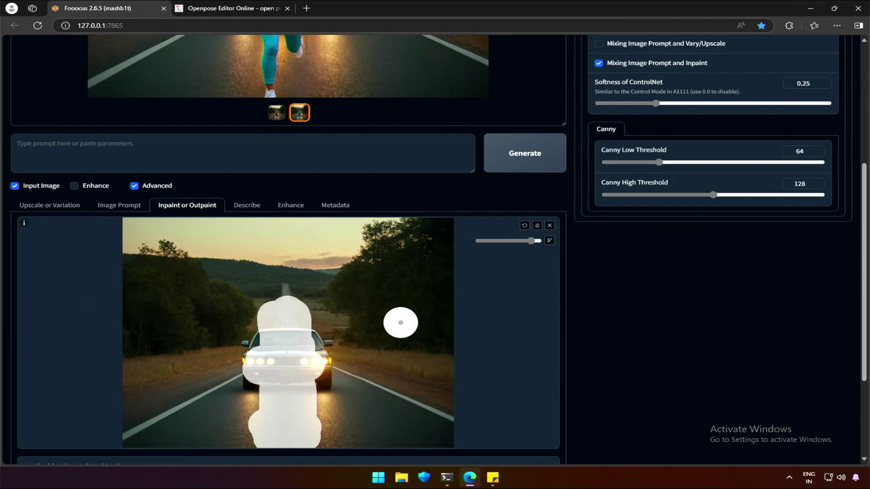
pyautogui.scroll(-3, 398, 321)
pyautogui.scroll(8, 400, 183)
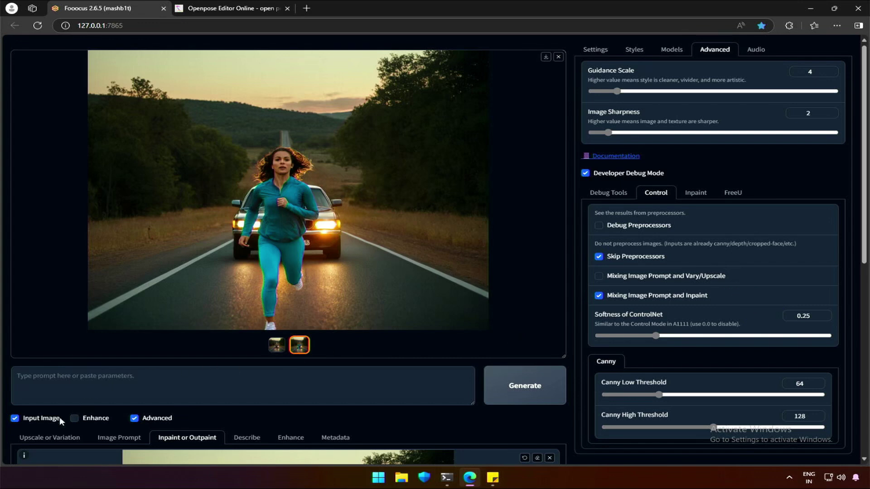
pyautogui.click(48, 436)
pyautogui.scroll(-3, 48, 420)
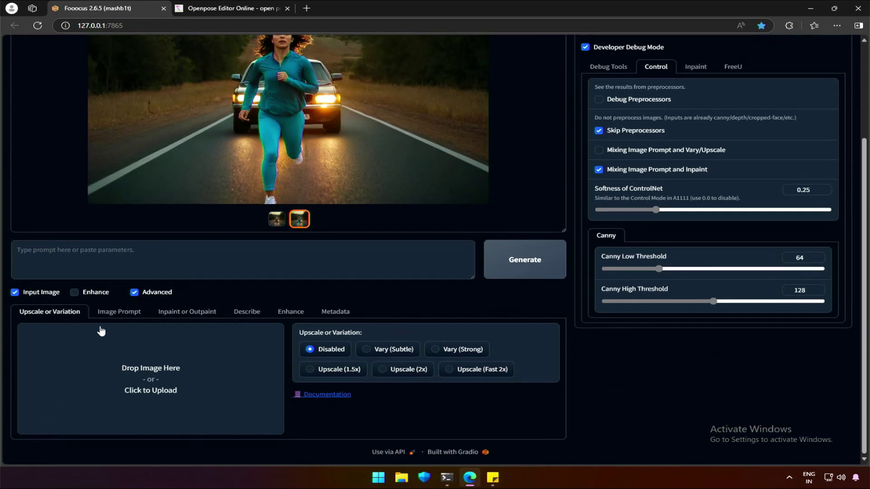
pyautogui.click(111, 313)
pyautogui.scroll(-5, 112, 314)
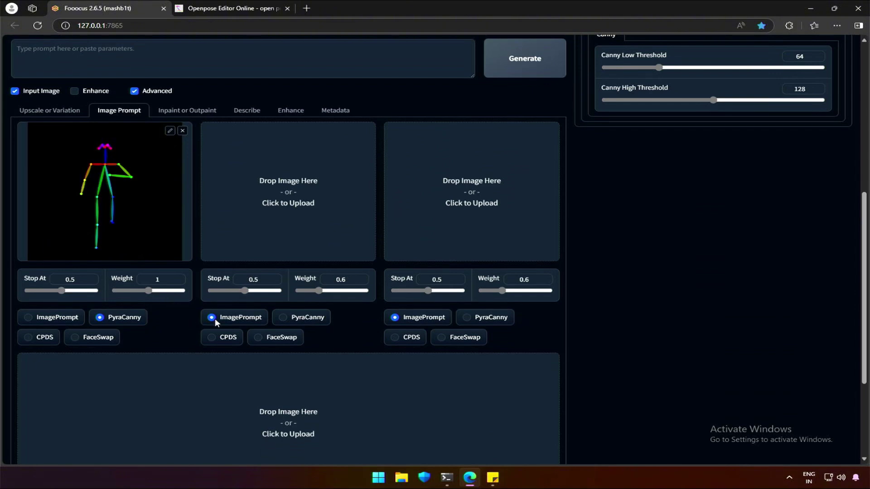
pyautogui.scroll(5, 215, 319)
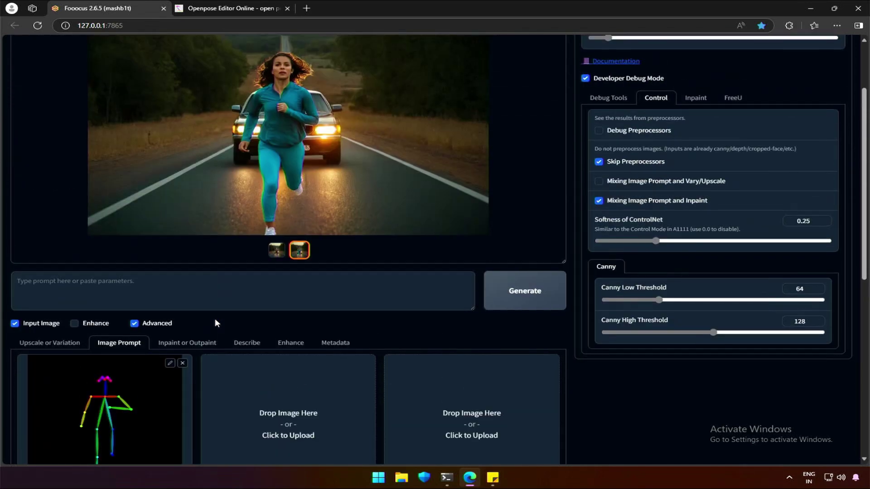
pyautogui.click(196, 344)
pyautogui.scroll(-5, 196, 346)
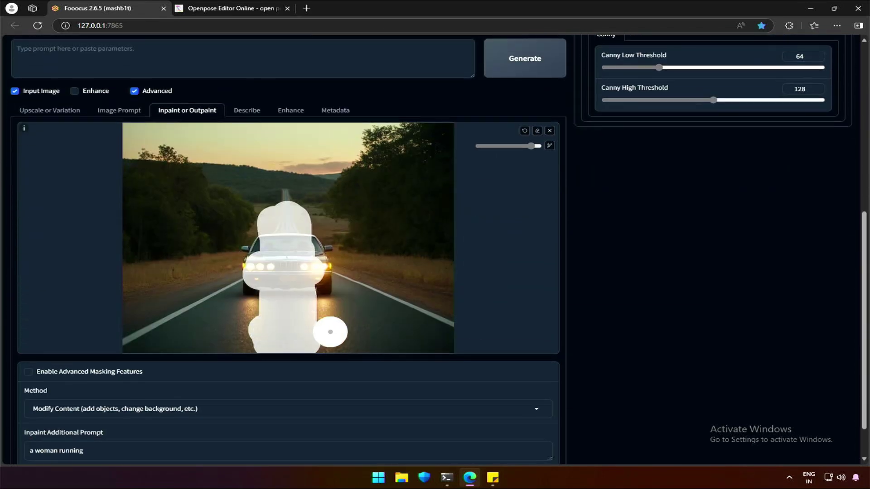
pyautogui.scroll(-1, 336, 317)
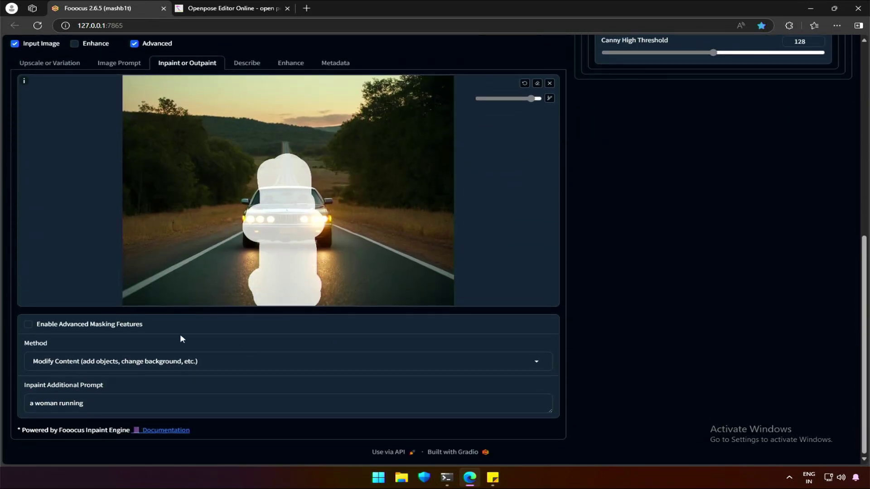